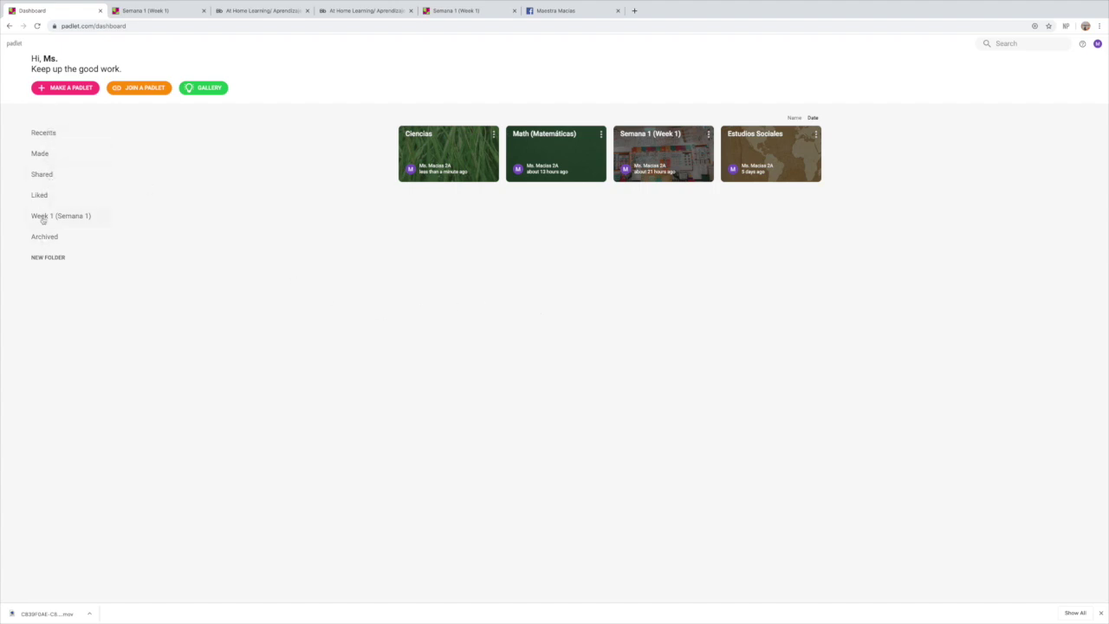
Look through the dashboard's Recents, Made, Shared, Liked, Week 1 (Semana 1) and Archived sections
left_click(48, 135)
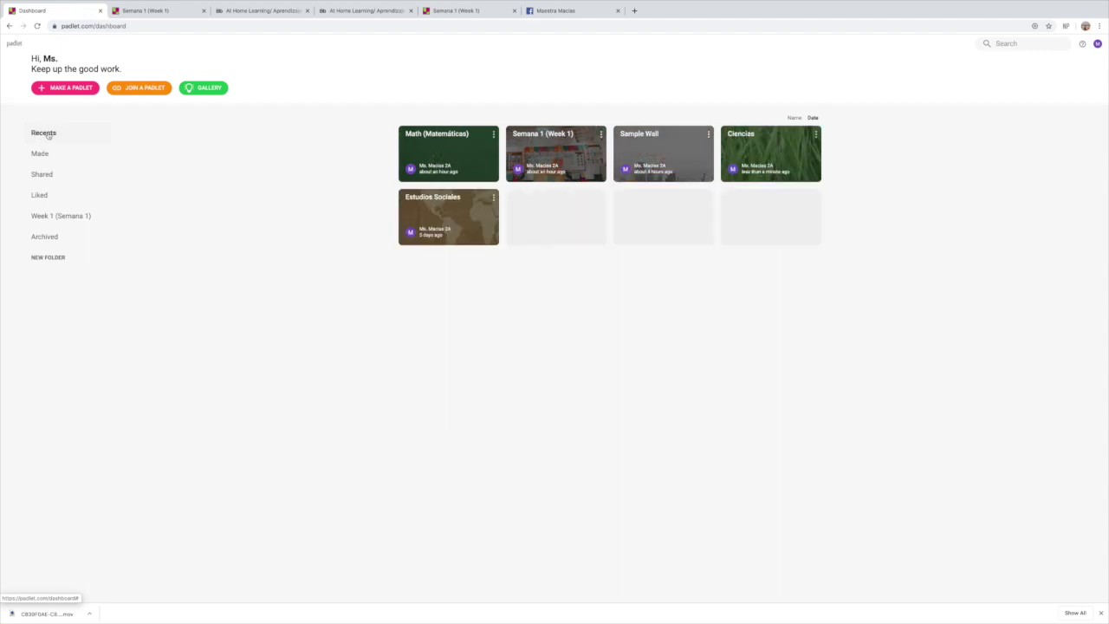
left_click(45, 155)
left_click(49, 177)
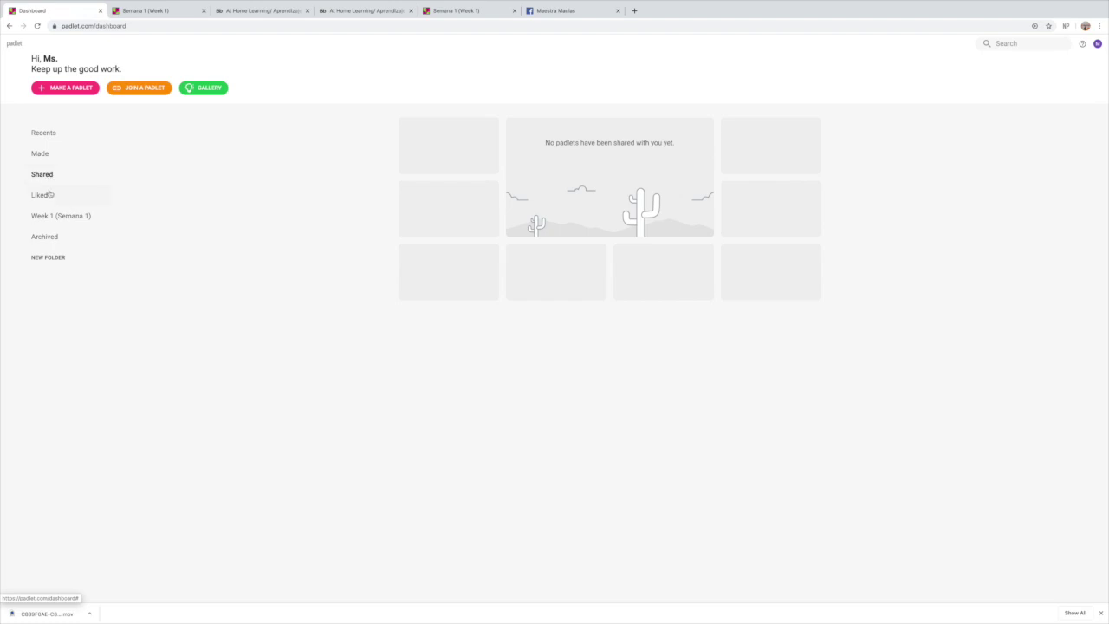
left_click(48, 197)
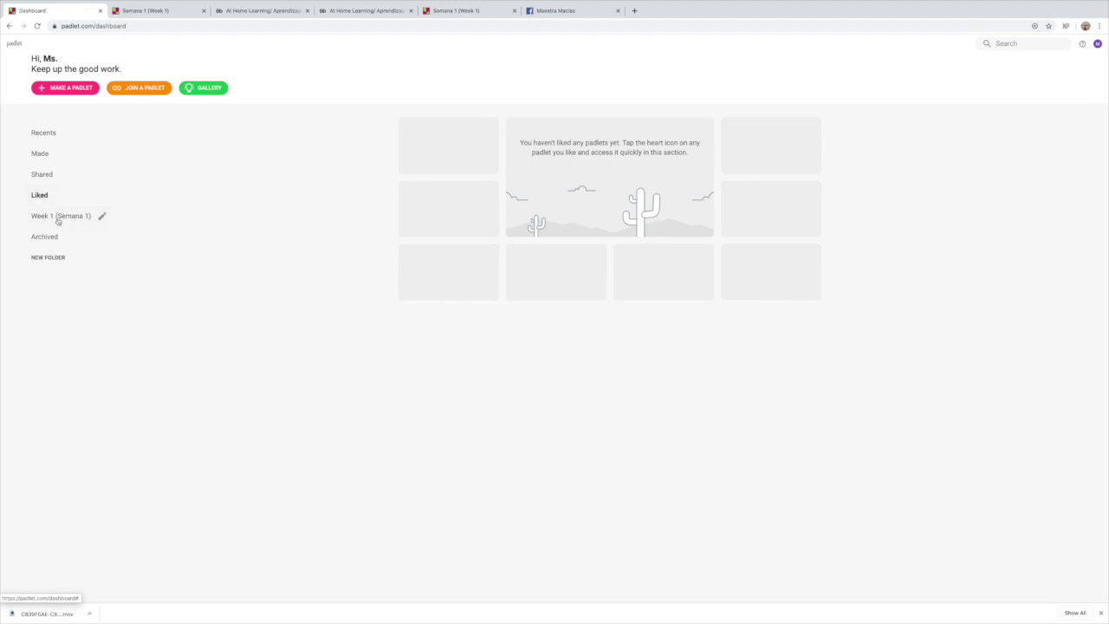
left_click(58, 219)
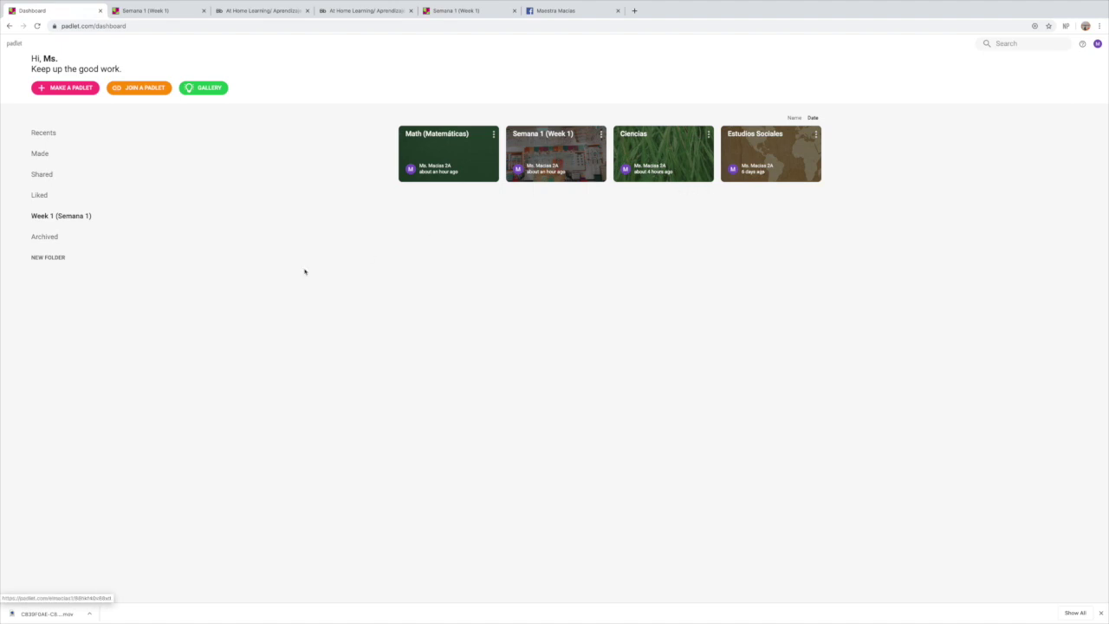
left_click(44, 238)
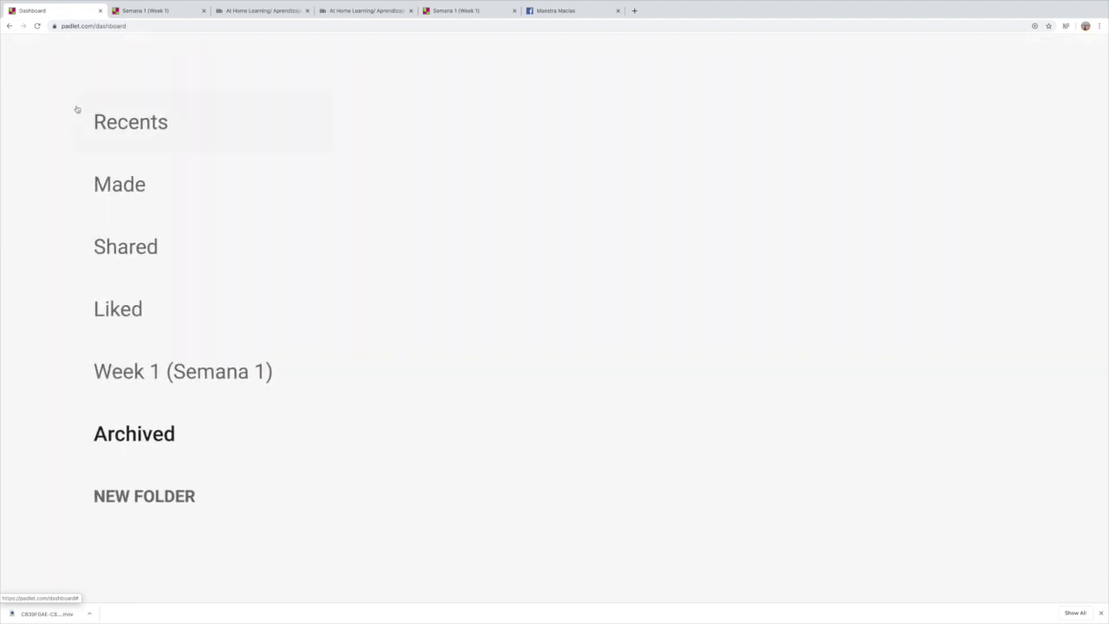
key("ctrl+minus")
key("ctrl+minus")
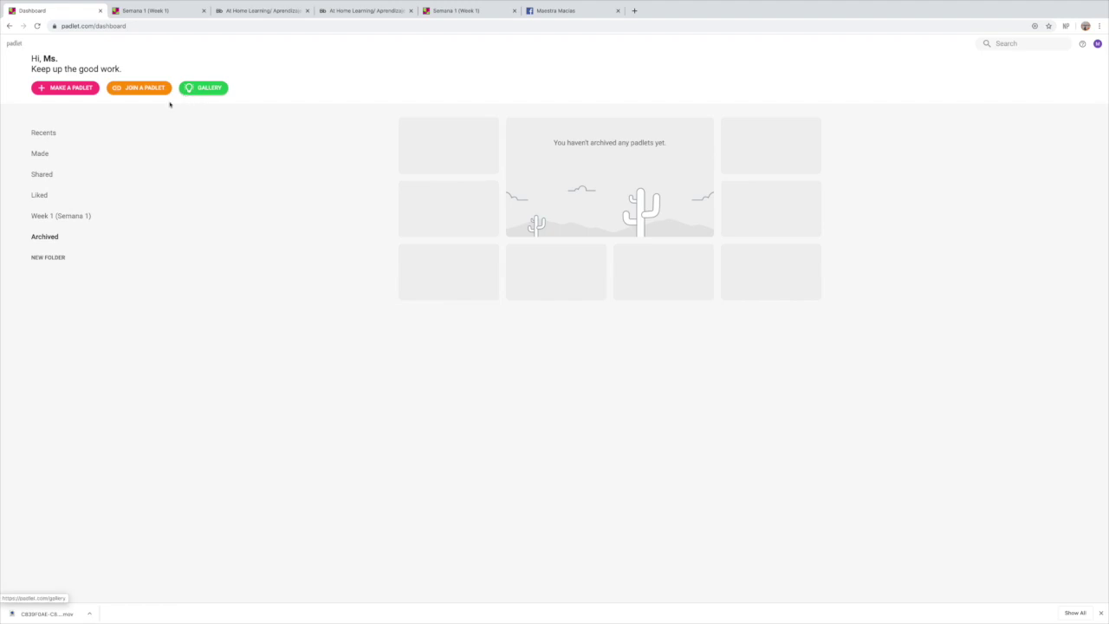
Make a new padlet with the blank Wall layout and close the Facebook page
left_click(63, 90)
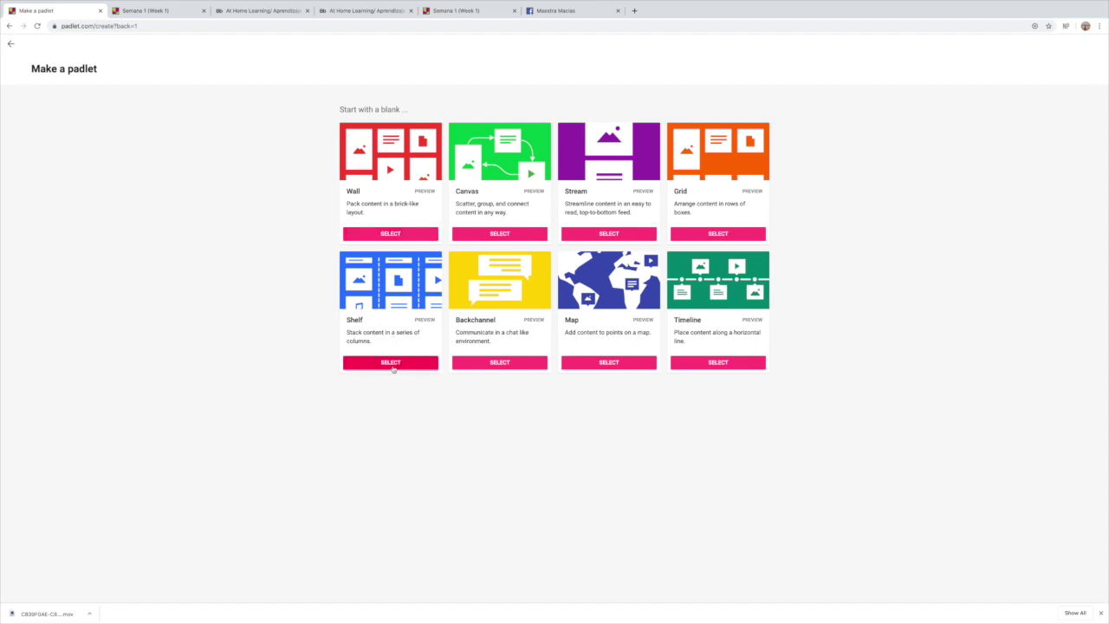
left_click(385, 236)
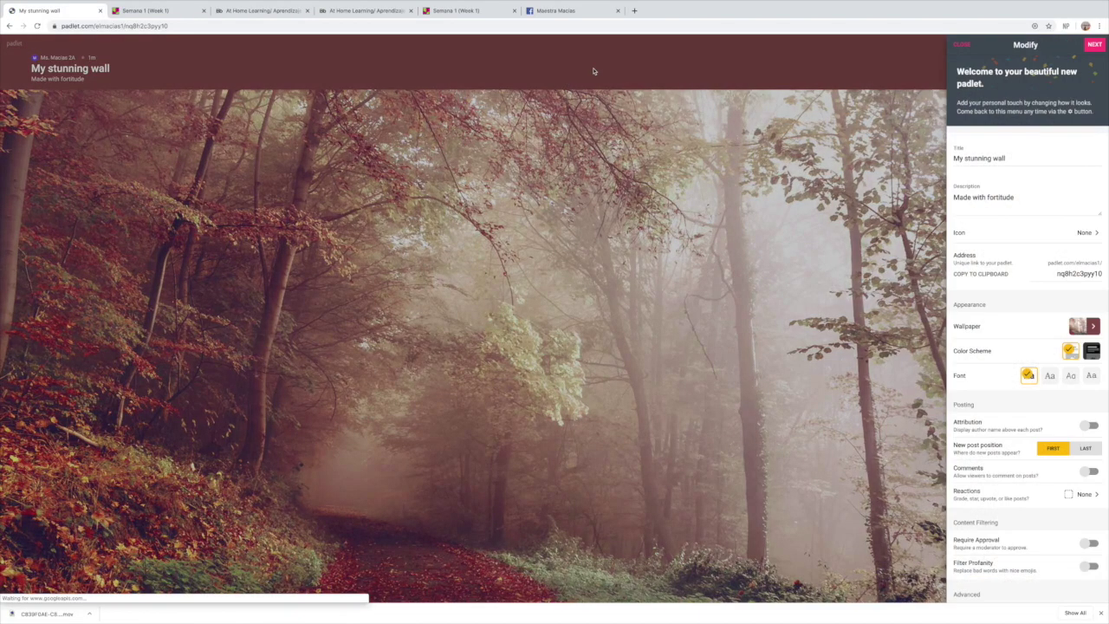
left_click(618, 10)
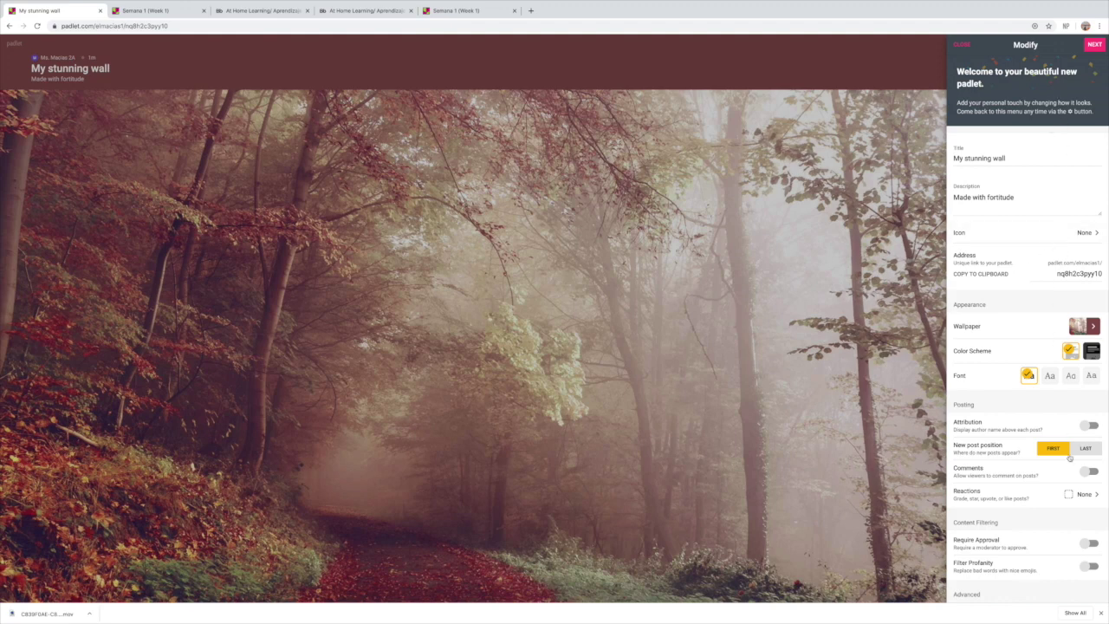
Replace the new padlet's default title with "Math"
double_click(1011, 160)
triple_click(1011, 159)
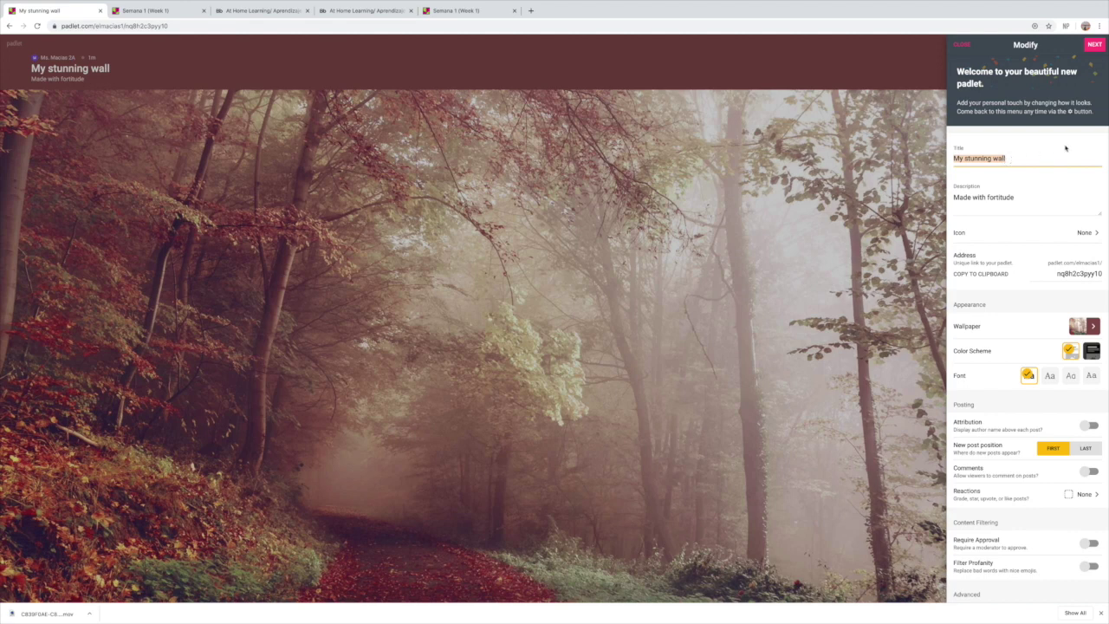
double_click(1022, 201)
triple_click(1023, 201)
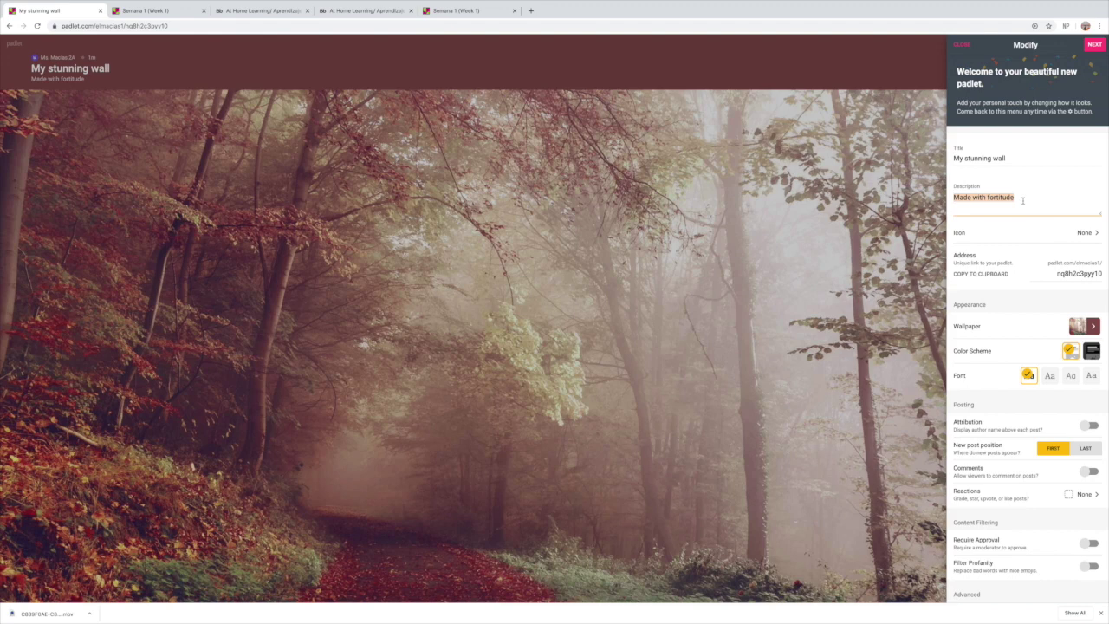
left_click(997, 158)
triple_click(996, 158)
type("Math")
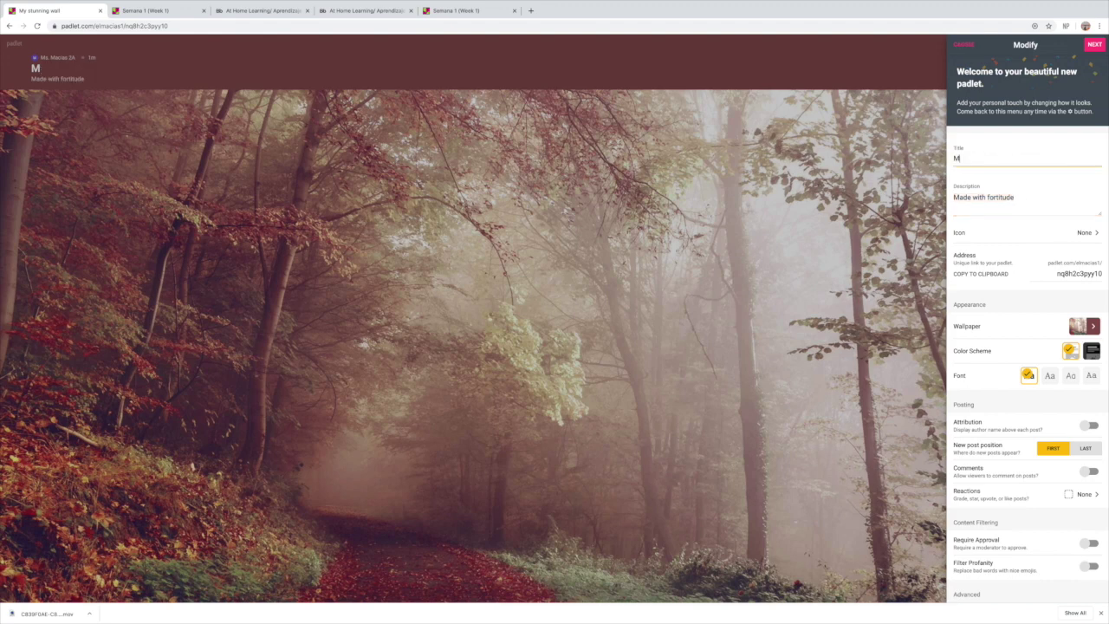
Replace the padlet's description with "In this Padlet you will learn MATH!"
triple_click(1030, 198)
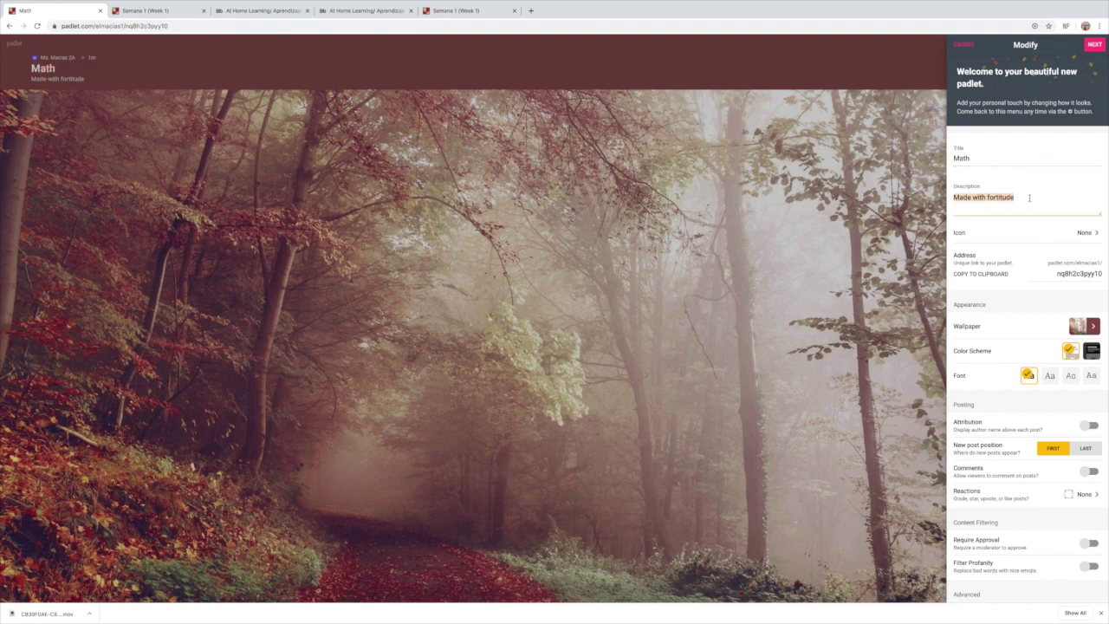
type("In this padlet yo")
key("BackSpace")
key("BackSpace")
type("Padlet")
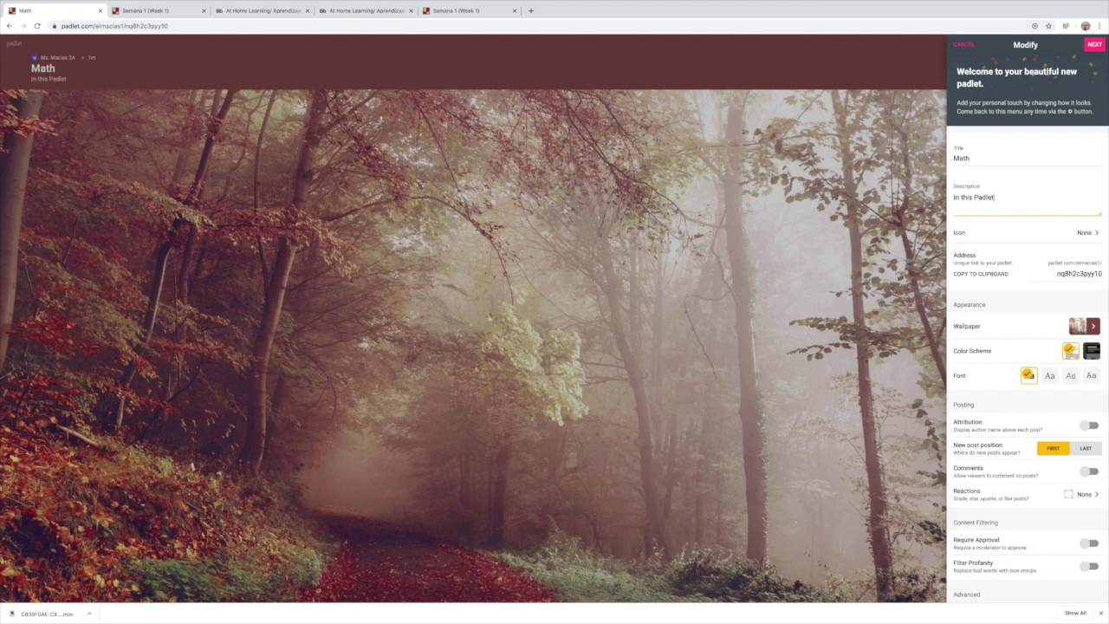
type(" you will learn MATH!")
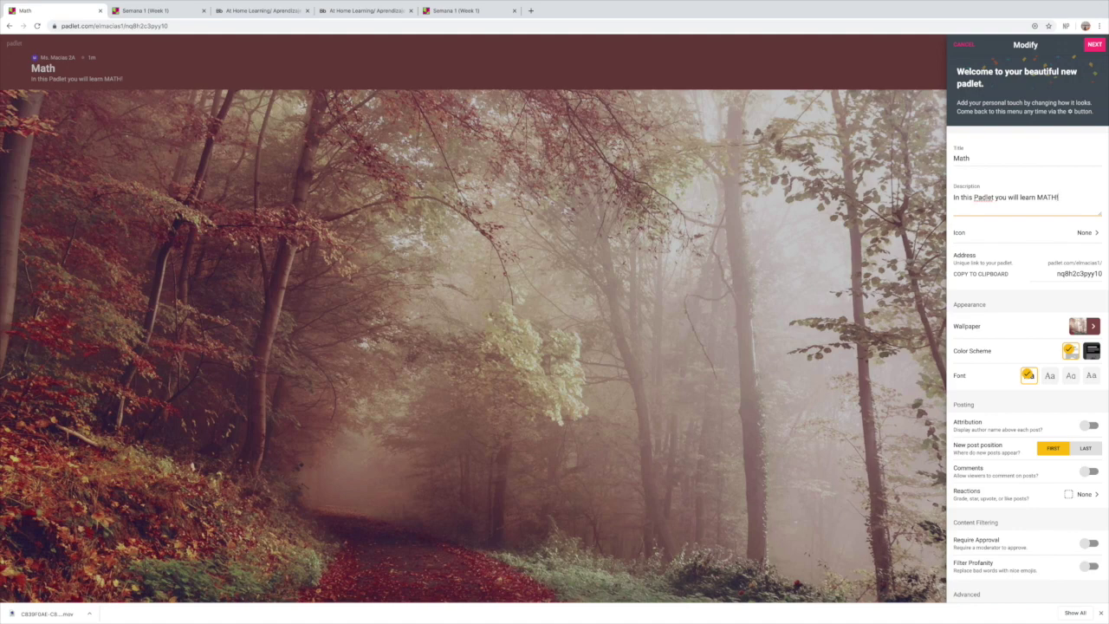
Give the padlet the star-eyed smiley emoji as its icon and return to the main settings
left_click(1094, 237)
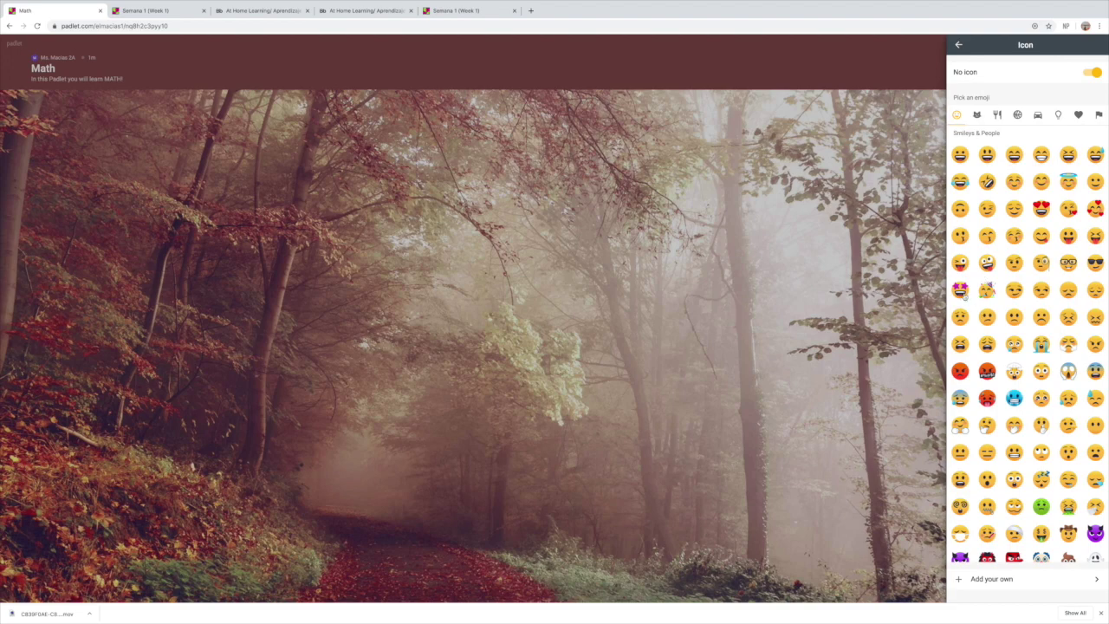
left_click(960, 291)
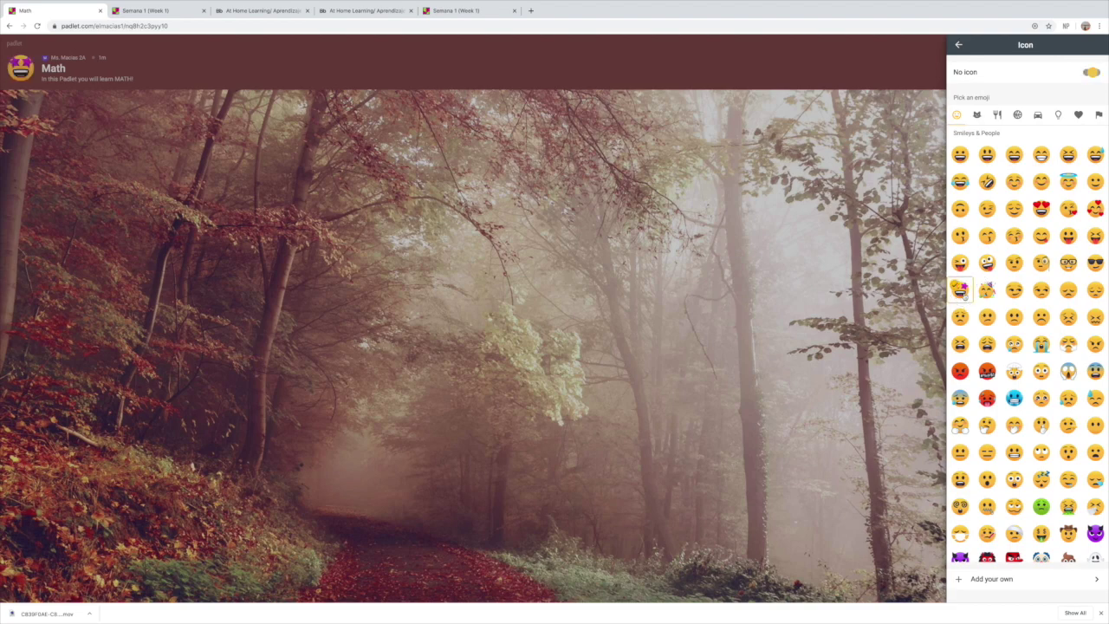
left_click(958, 44)
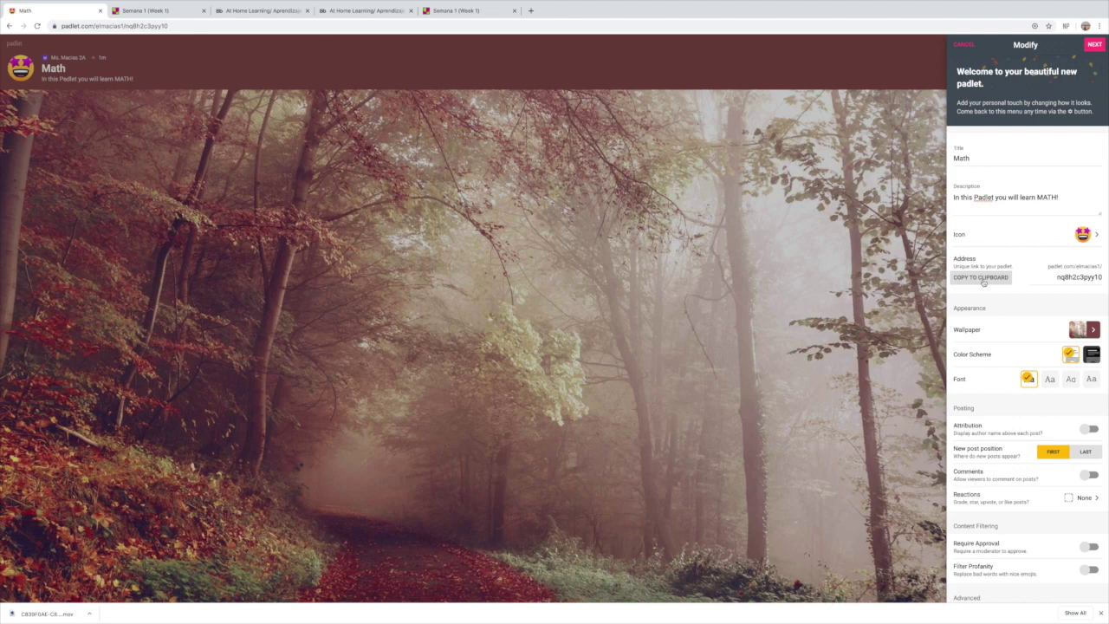
Browse the wallpaper choices under Solid Colors, Gradients, Textures and Patterns, and Pictures
left_click(1093, 330)
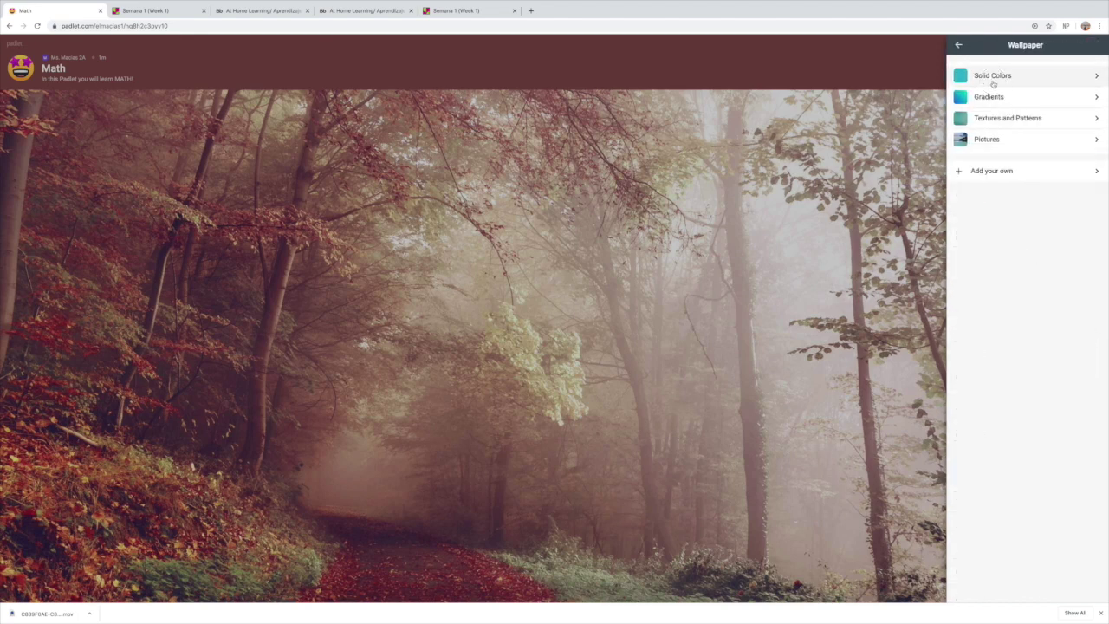
left_click(993, 76)
left_click(959, 45)
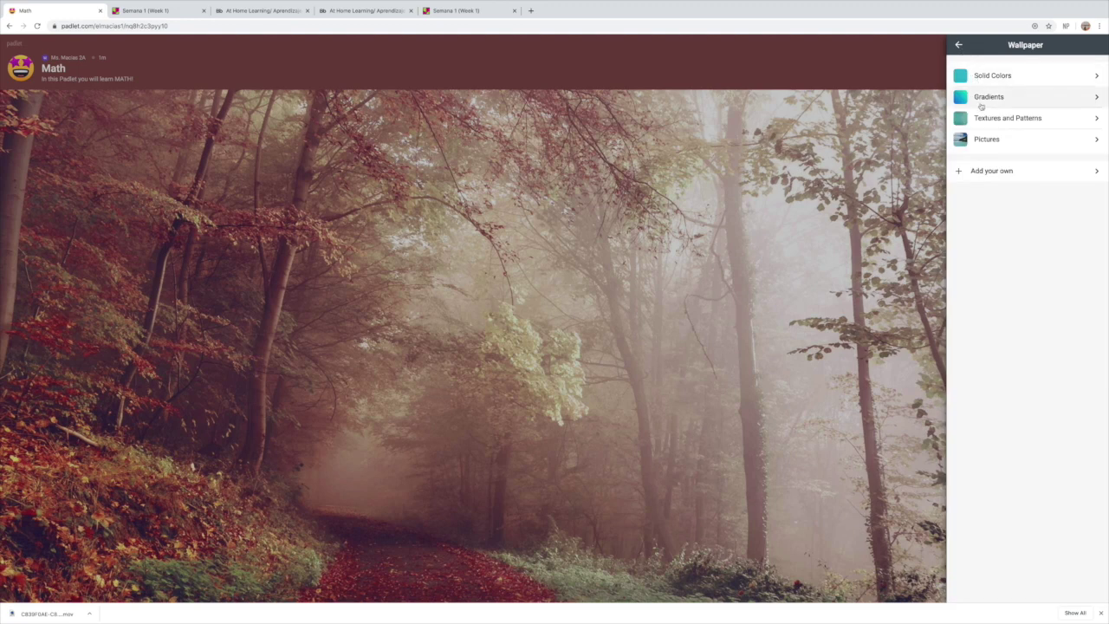
left_click(981, 100)
left_click(959, 44)
left_click(981, 119)
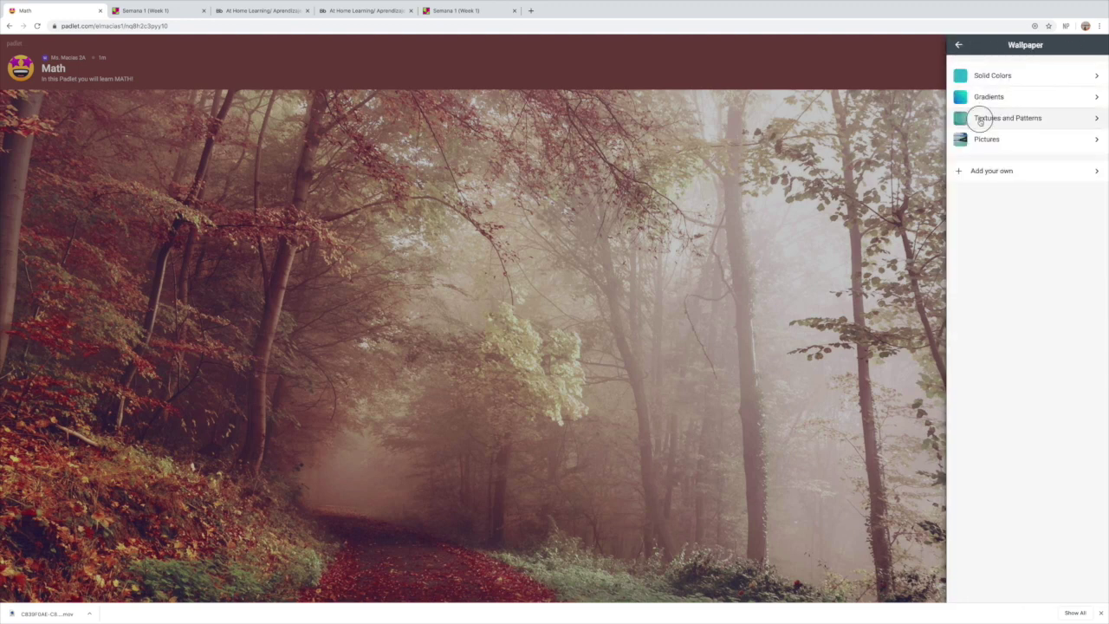
left_click(959, 45)
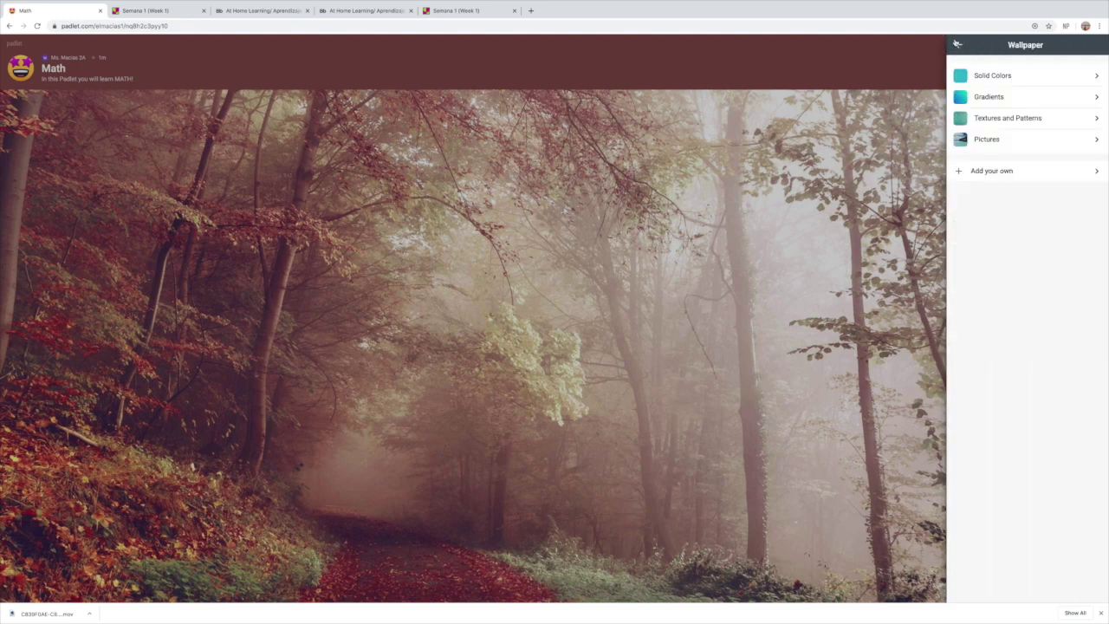
left_click(978, 142)
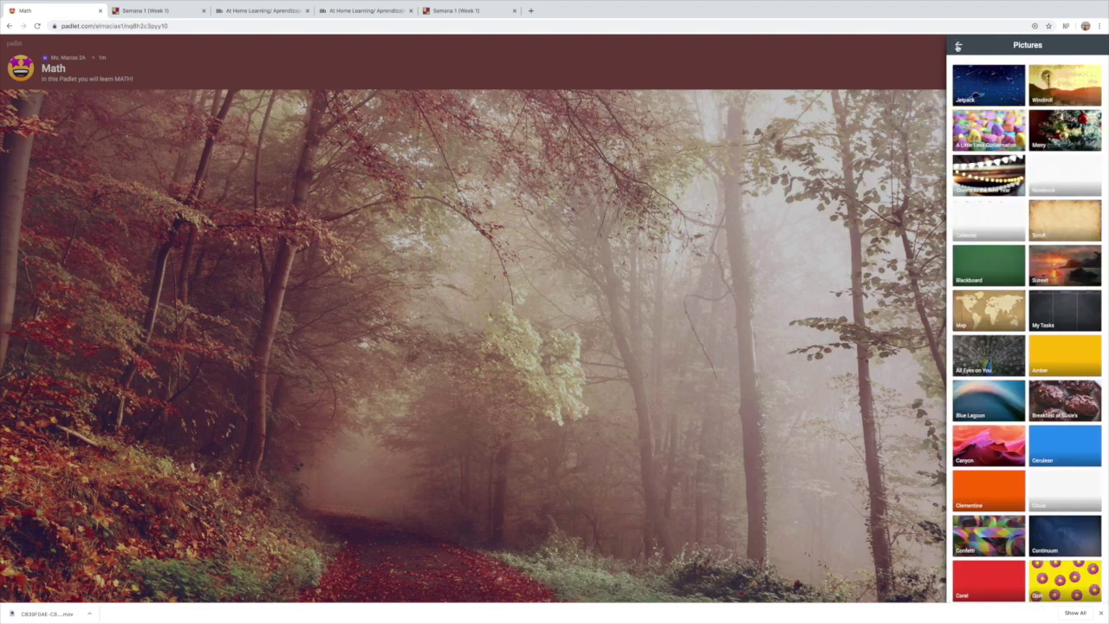
left_click(959, 46)
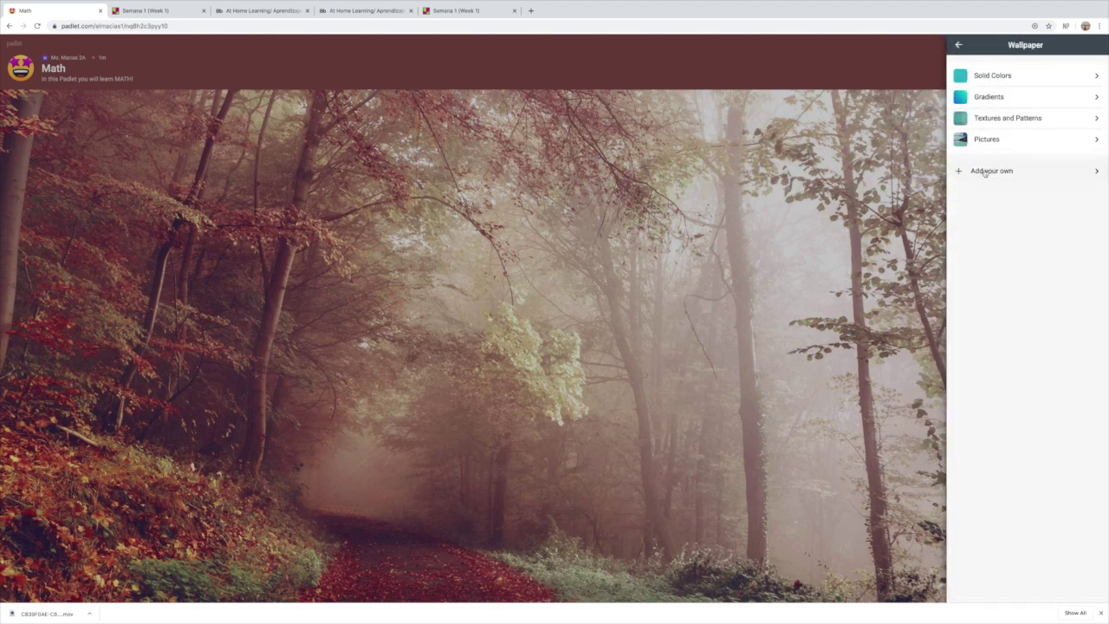
Apply the Bricks wallpaper from Textures and Patterns and return to the main settings
left_click(988, 118)
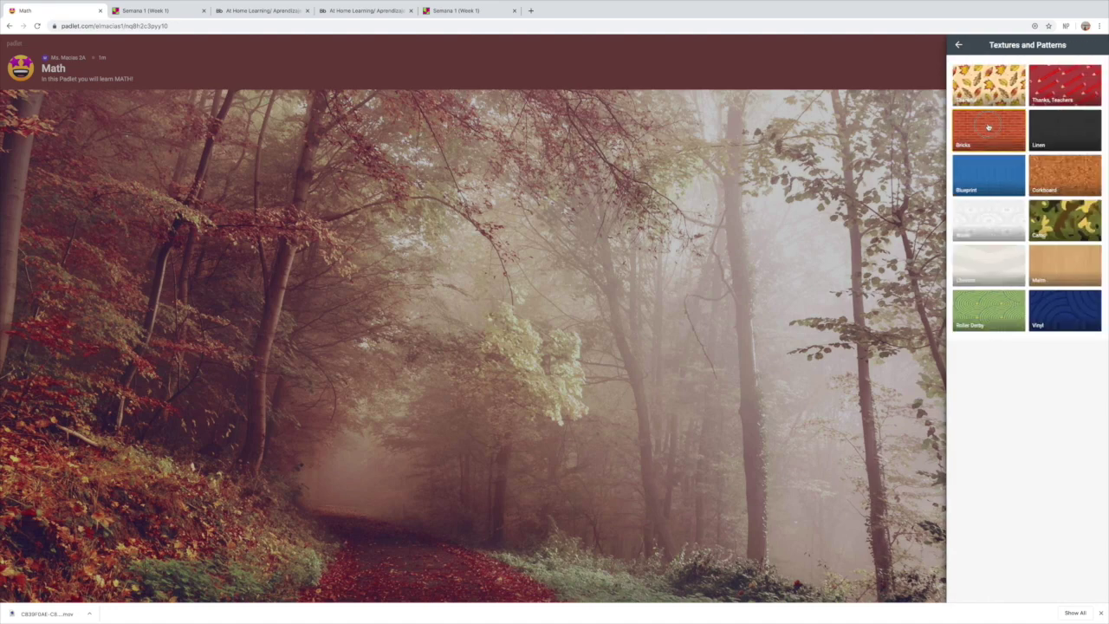
left_click(988, 127)
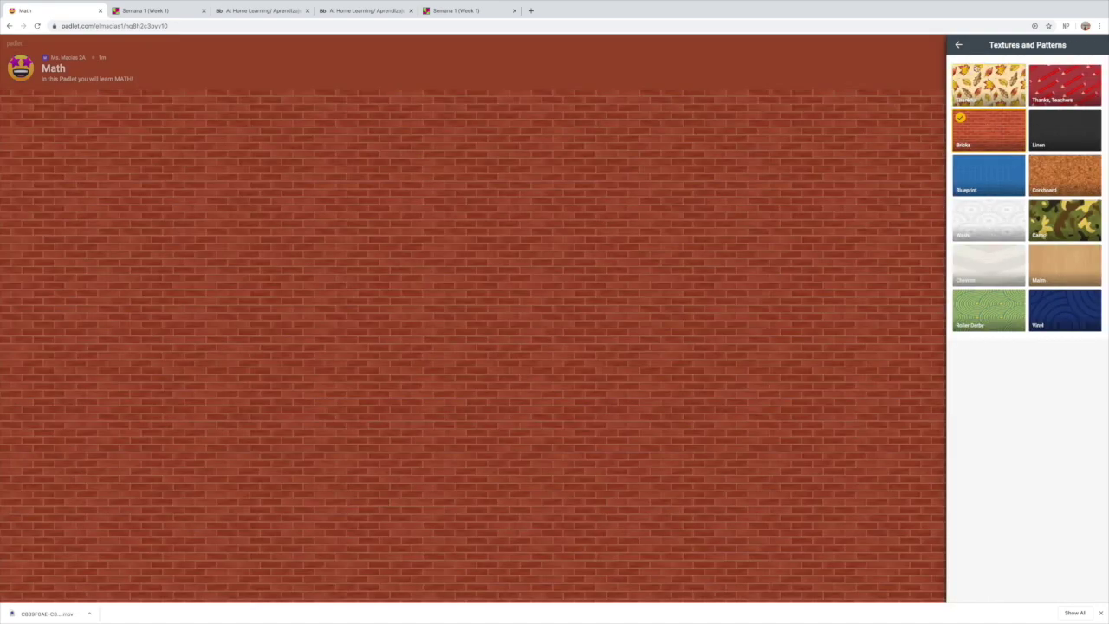
left_click(959, 45)
left_click(961, 45)
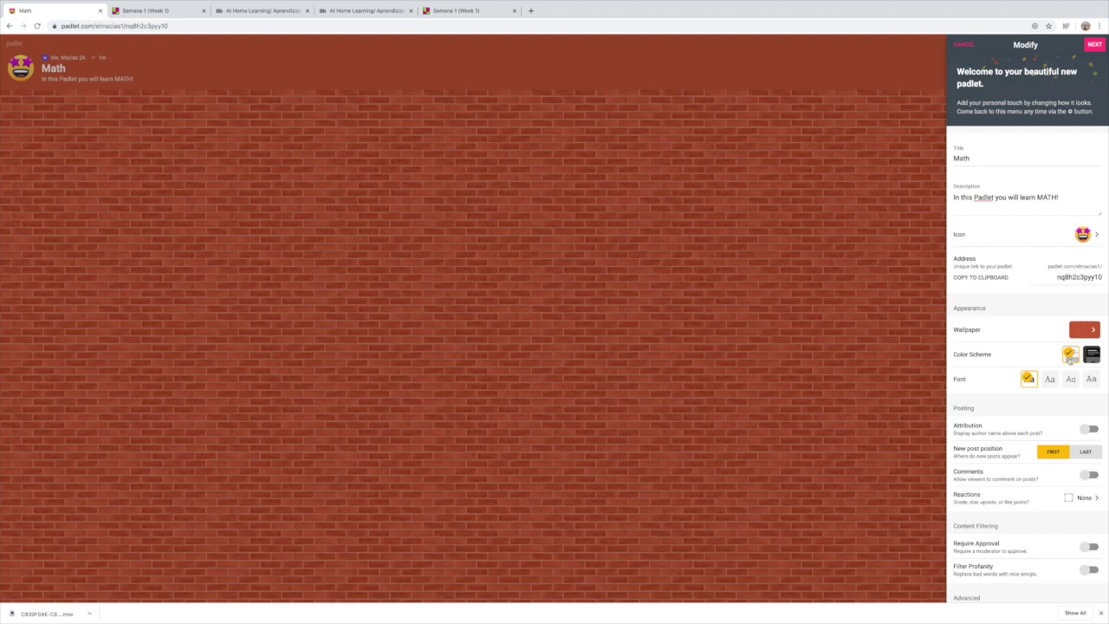
Compare the dark color scheme with the light one, keep light, and choose the third, handwriting-style font
left_click(1093, 357)
left_click(1071, 356)
left_click(1071, 382)
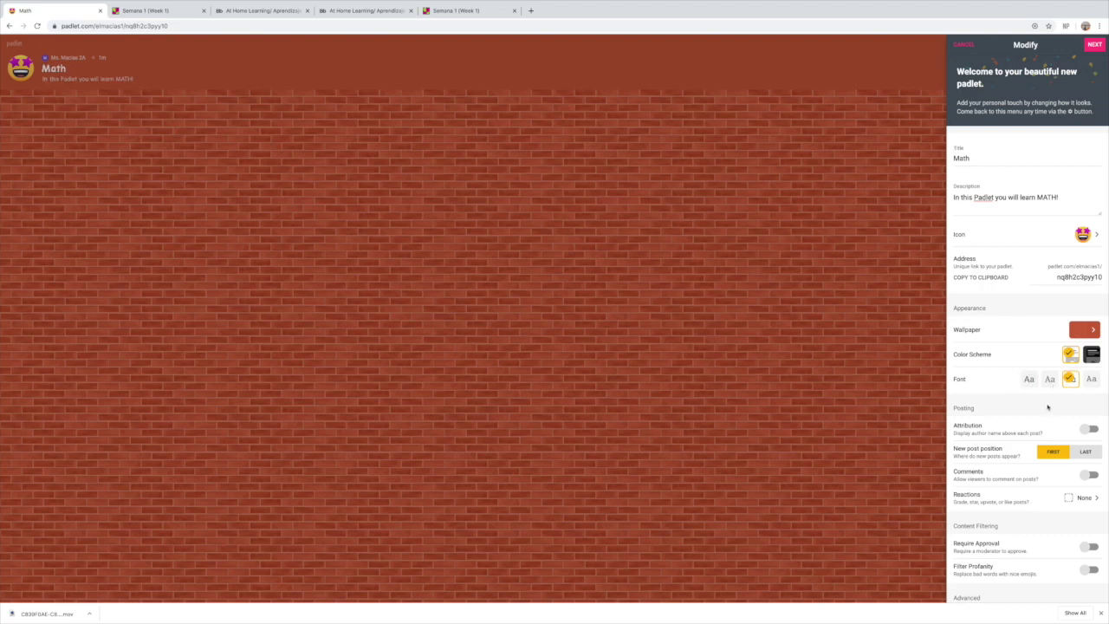
Turn on author attribution and comments for posts, and set the new post position to Last
scroll(970, 446, "down", 1)
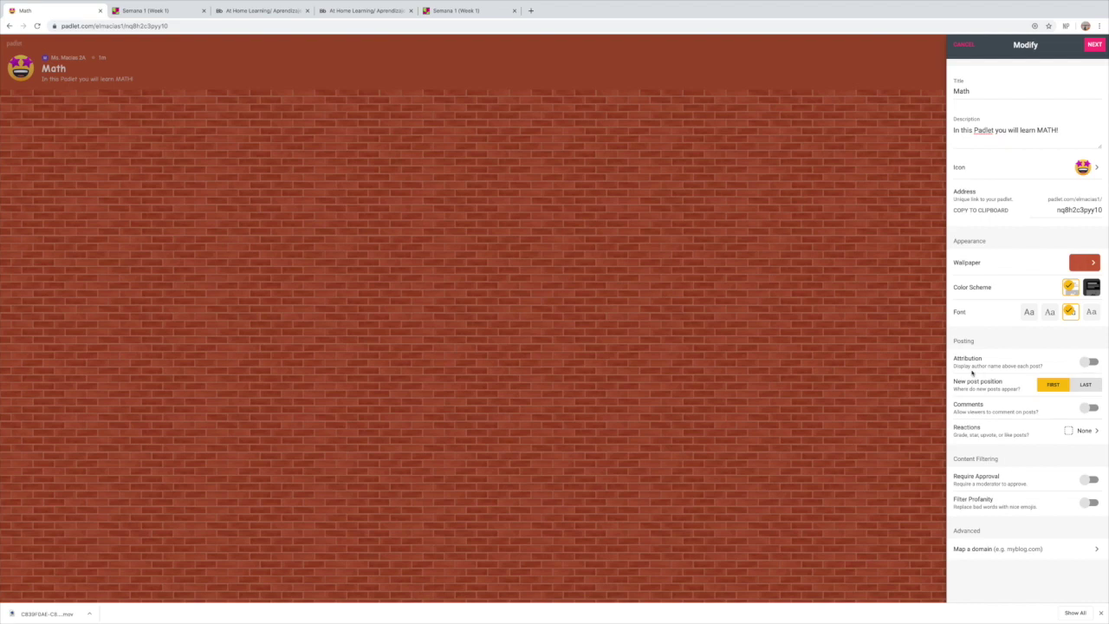
left_click(1089, 363)
left_click(1088, 389)
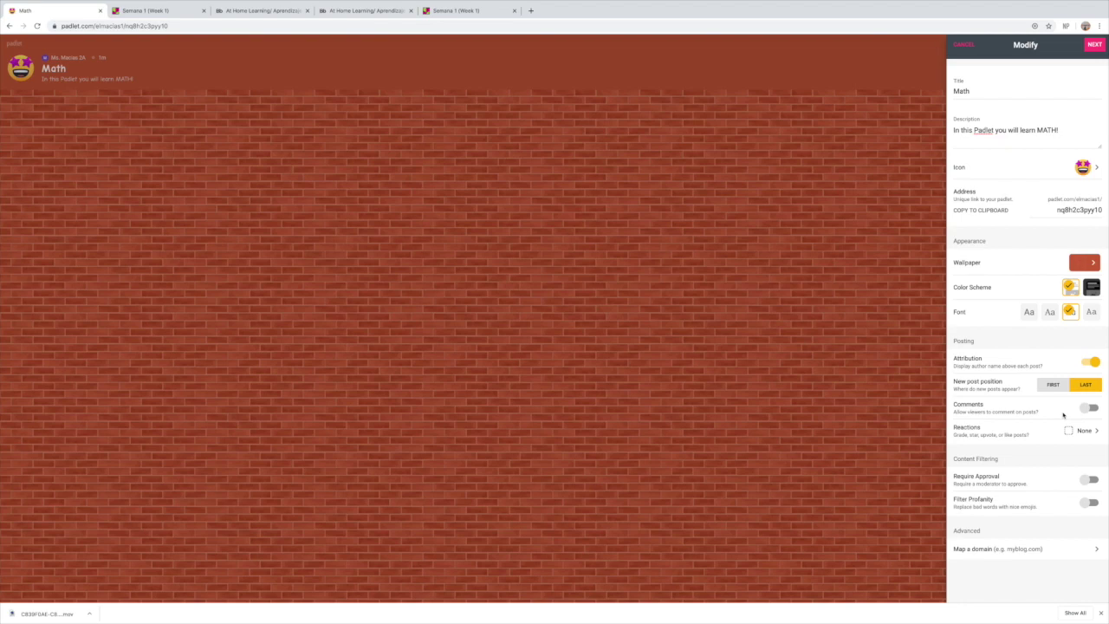
left_click(1090, 408)
Set the post reactions to Like and return to the main settings
left_click(1053, 432)
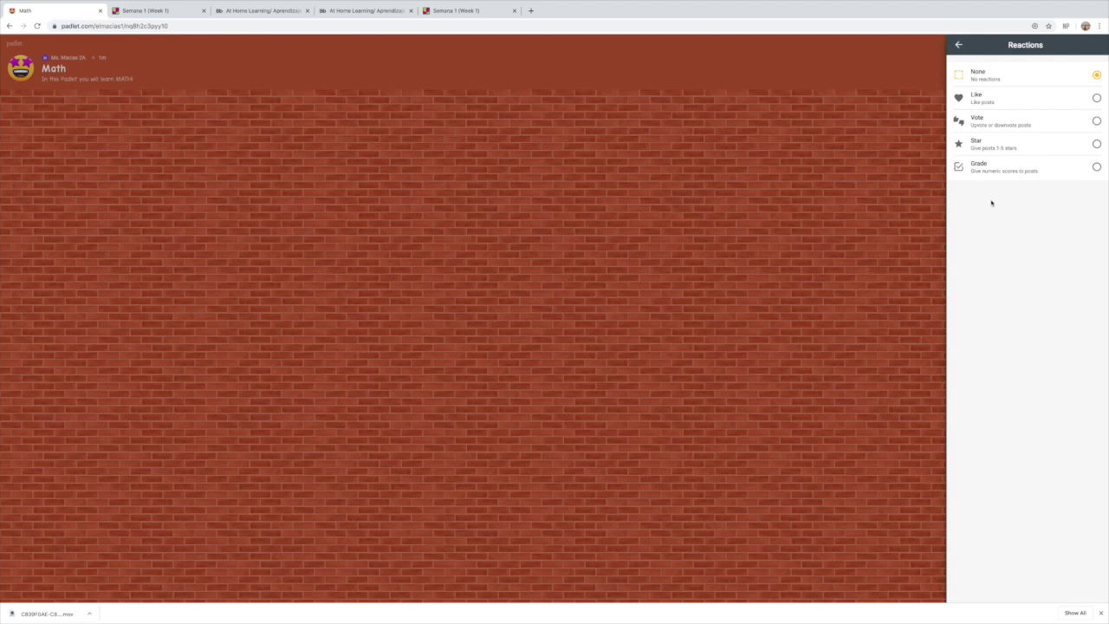
left_click(1025, 106)
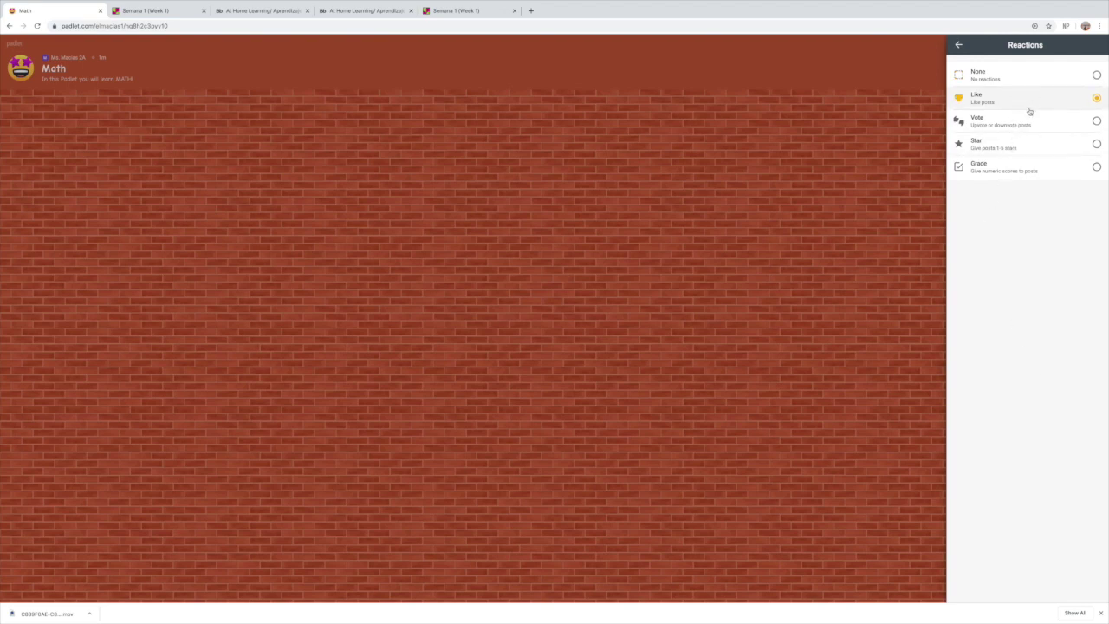
left_click(958, 47)
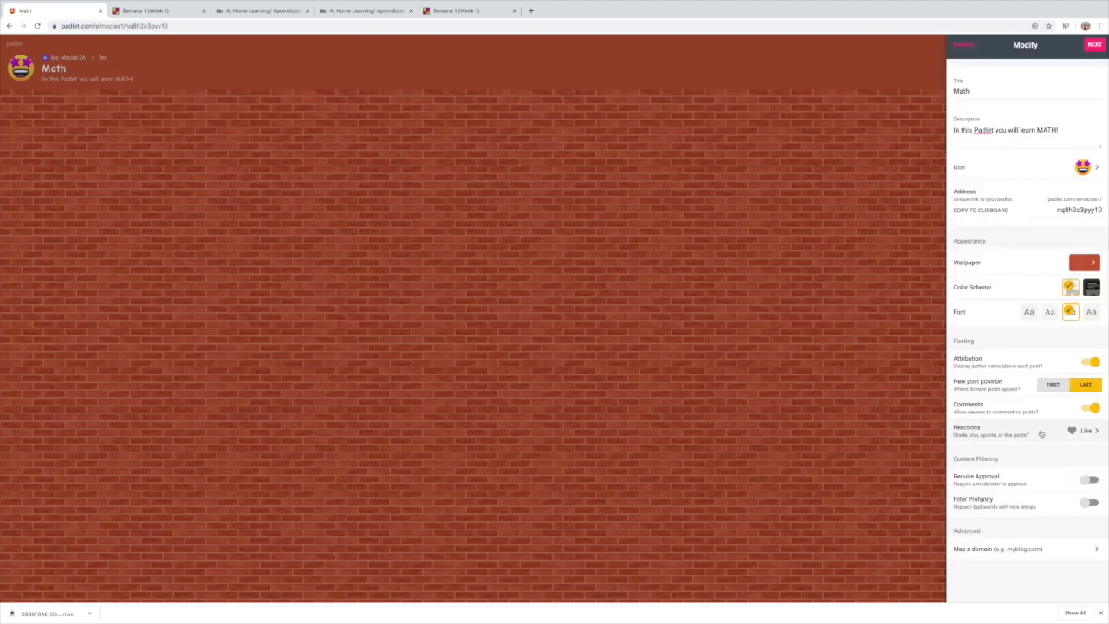
Turn on Require Approval and Filter Profanity for the padlet's content, and dismiss the browser's downloads bar
left_click(1089, 479)
left_click(1091, 504)
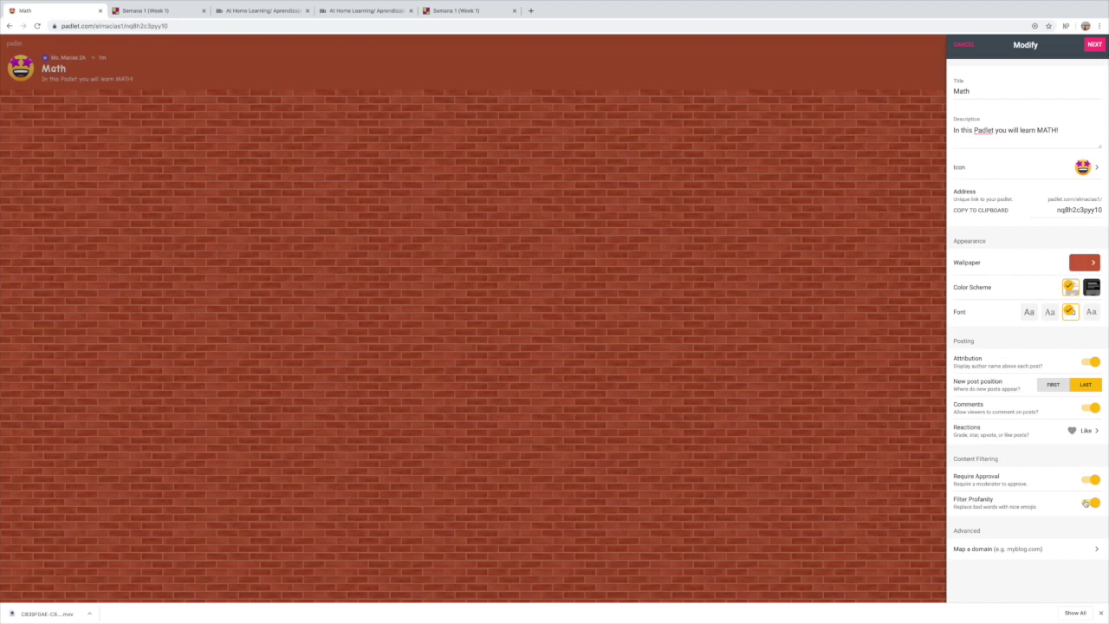
left_click(1099, 613)
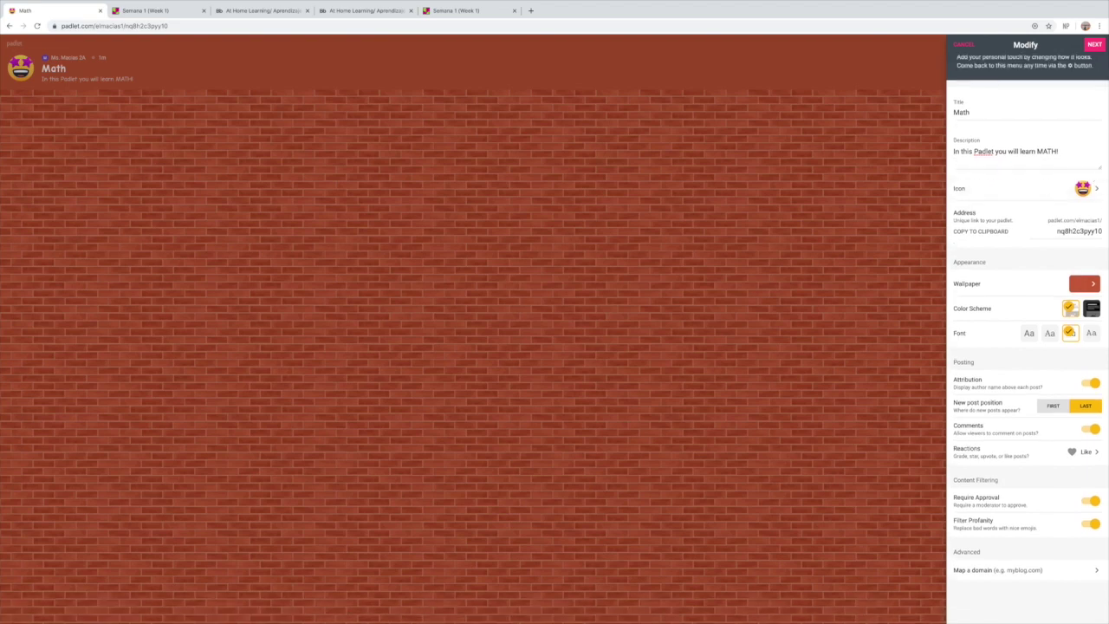
Finish the padlet setup and close its settings to return to the empty wall
left_click(1093, 45)
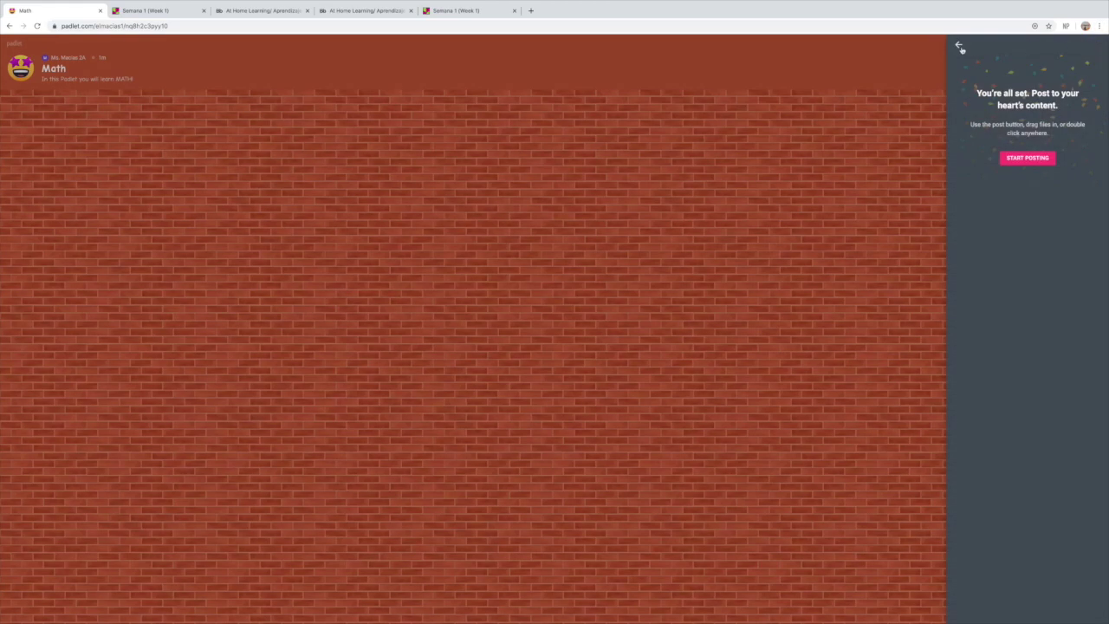
left_click(959, 47)
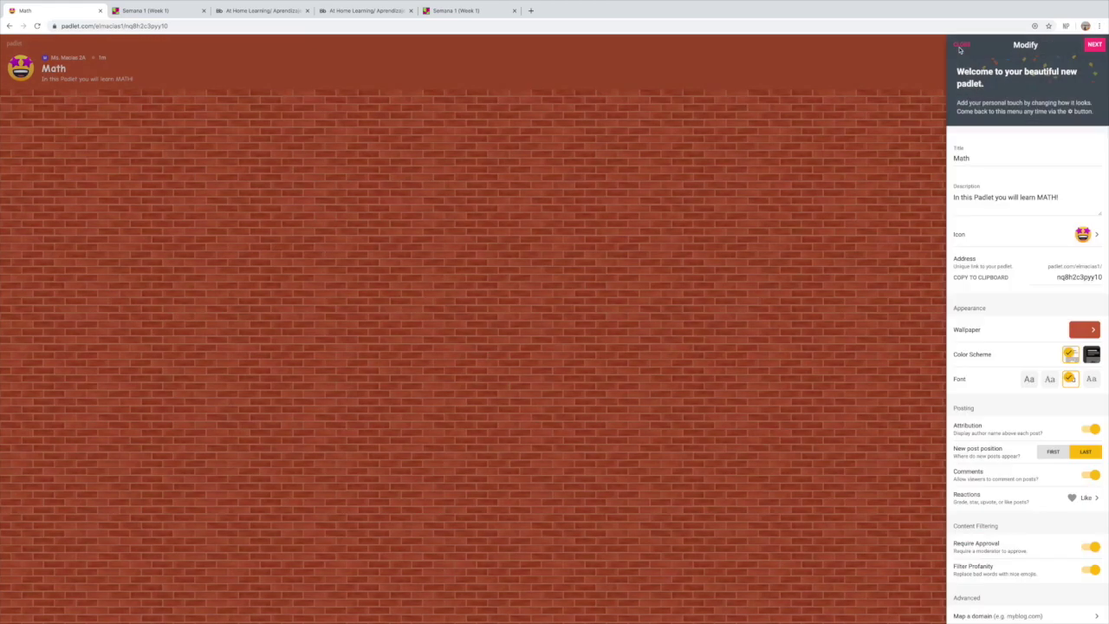
left_click(961, 46)
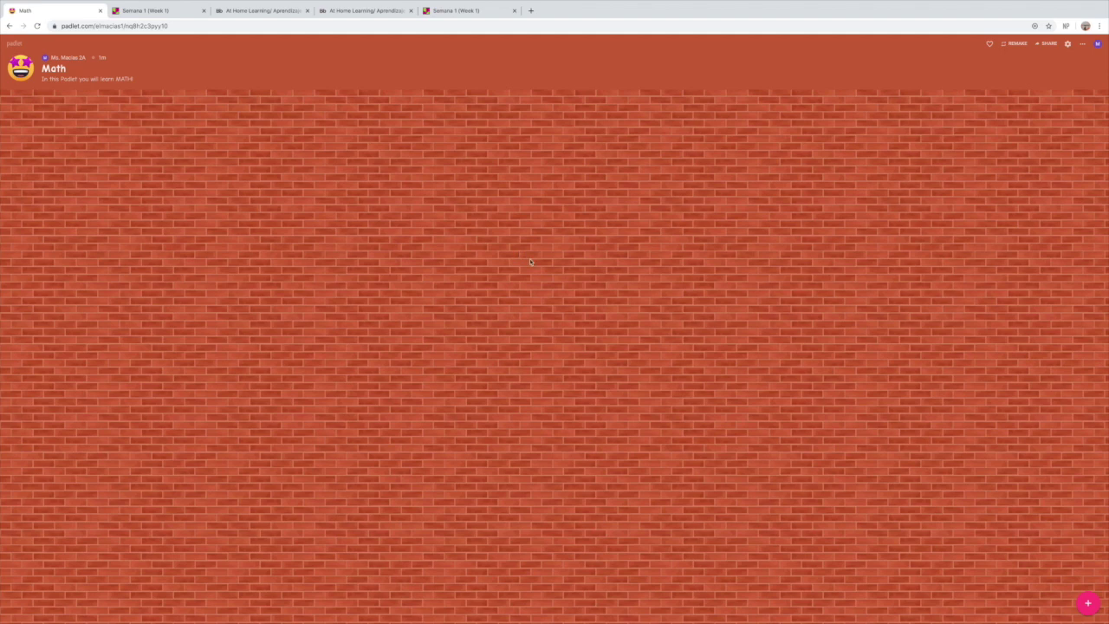
Publish a post titled "Problem 1" reading "I have 34 cookies. I ate 4. How many cookies do I have left?"
left_click(1089, 605)
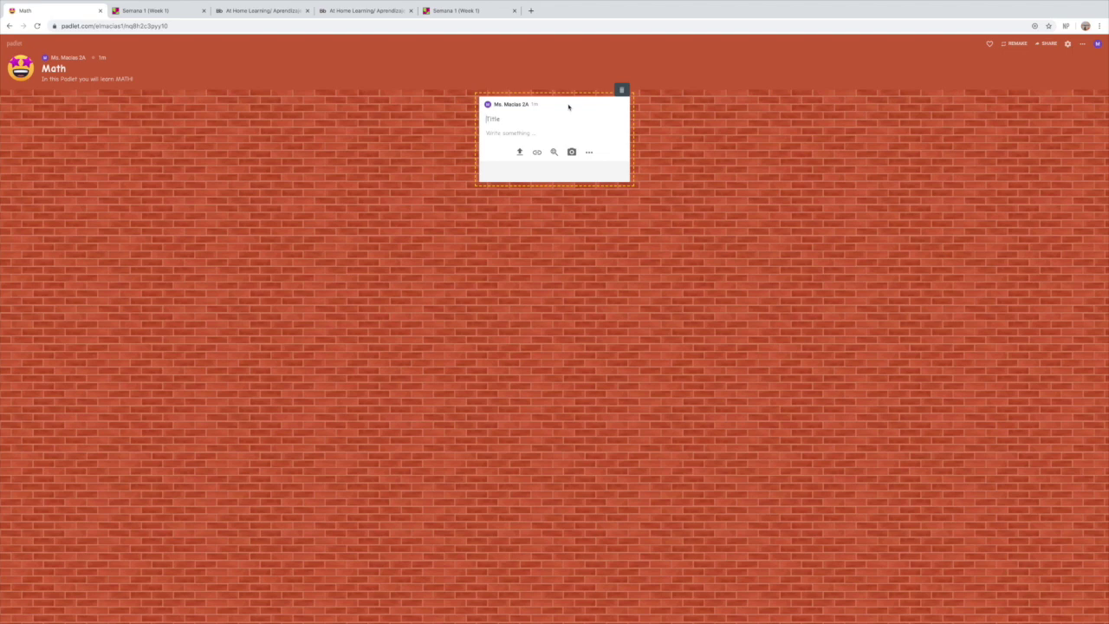
type("Problem")
left_click(553, 134)
type("I ho")
type("ve 34 cookies")
type(" I")
type(" ate")
key("BackSpace")
key("BackSpace")
key("BackSpace")
type(". I ate 4. How many cookies do I have left?")
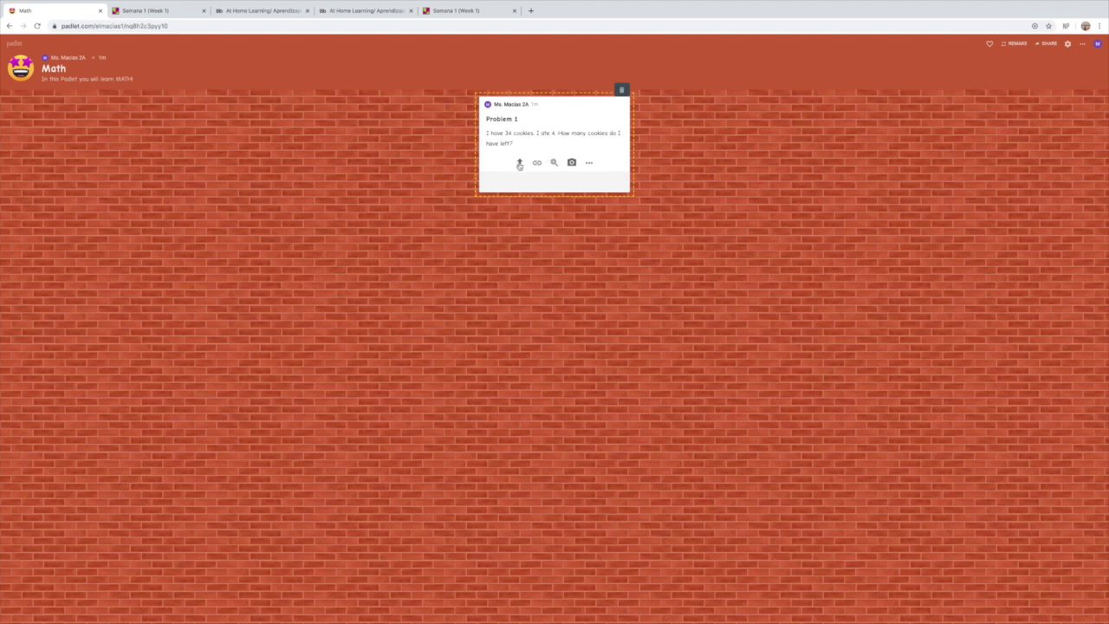
left_click(721, 136)
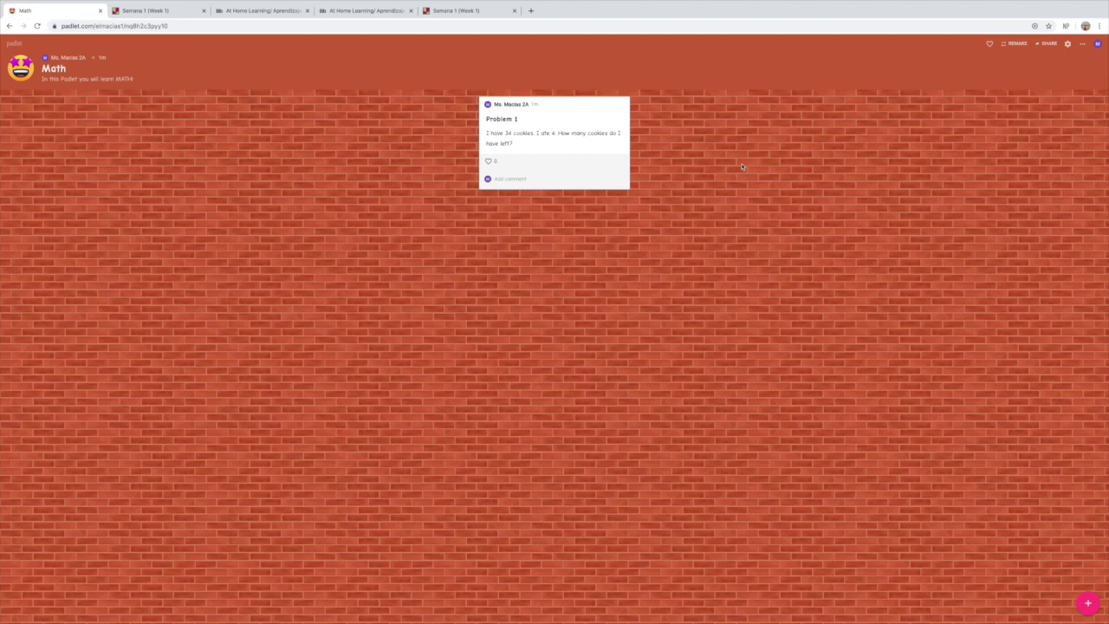
left_click(522, 179)
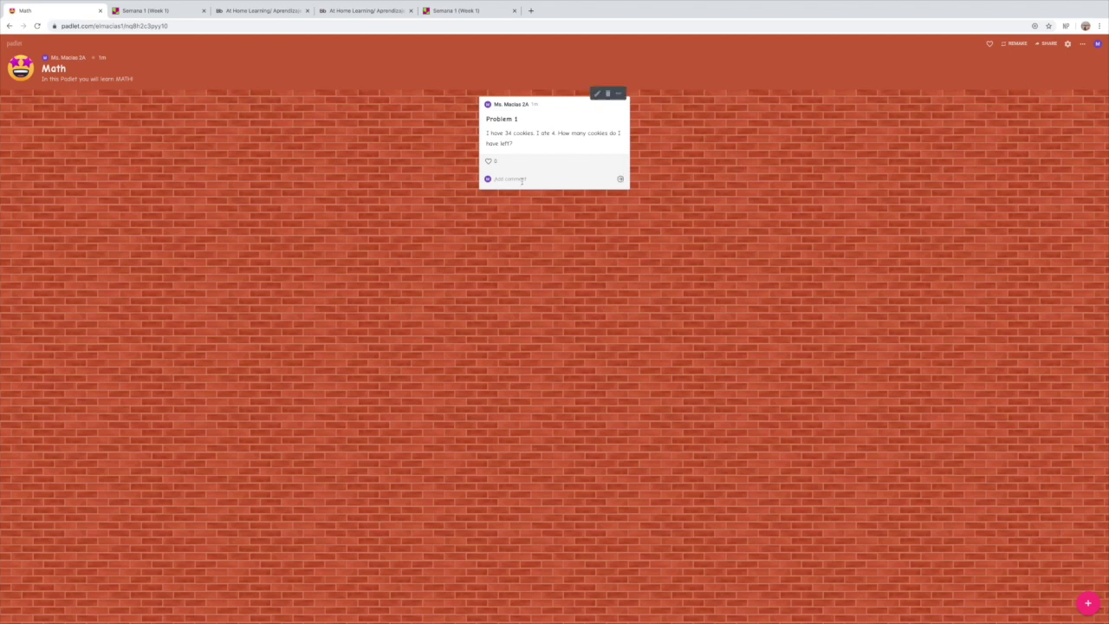
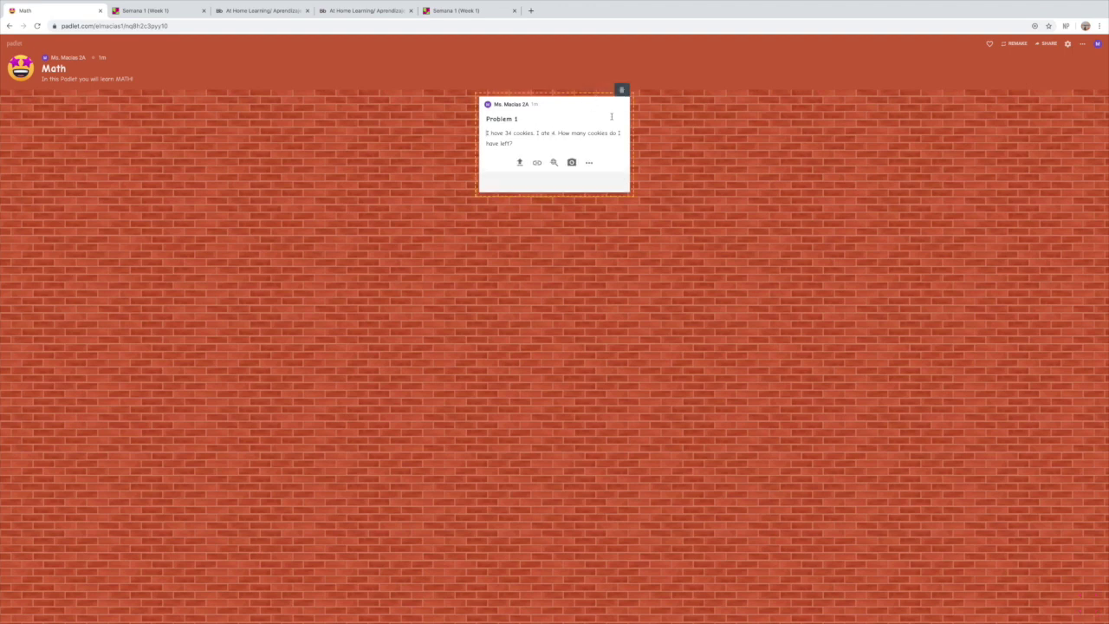
left_click(666, 115)
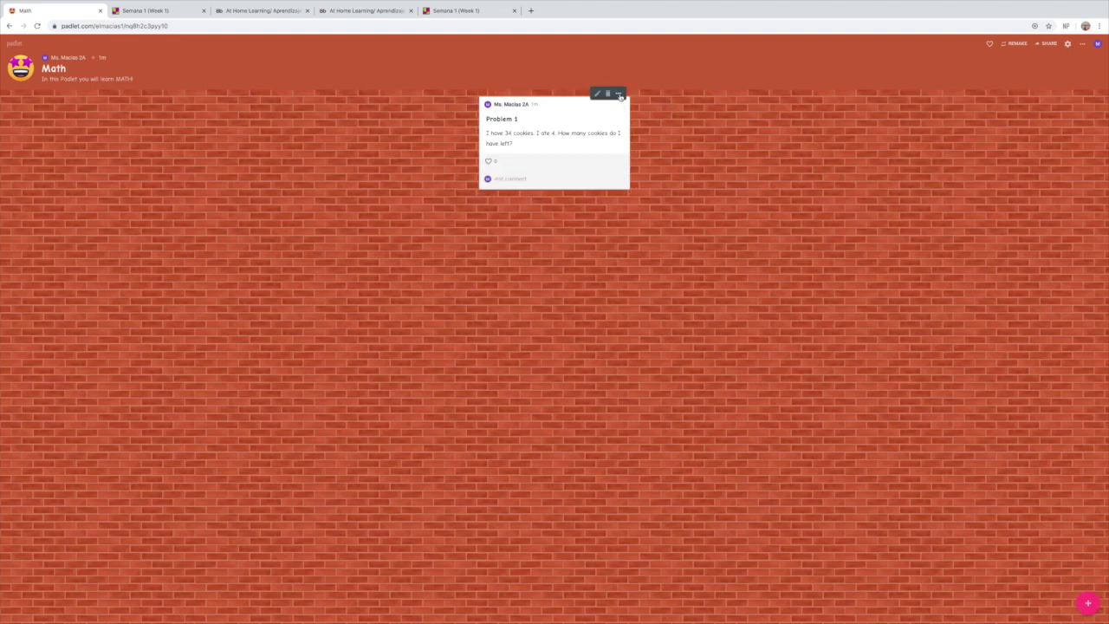
Try pink and green as the color of the Problem 1 post and settle on purple
left_click(619, 94)
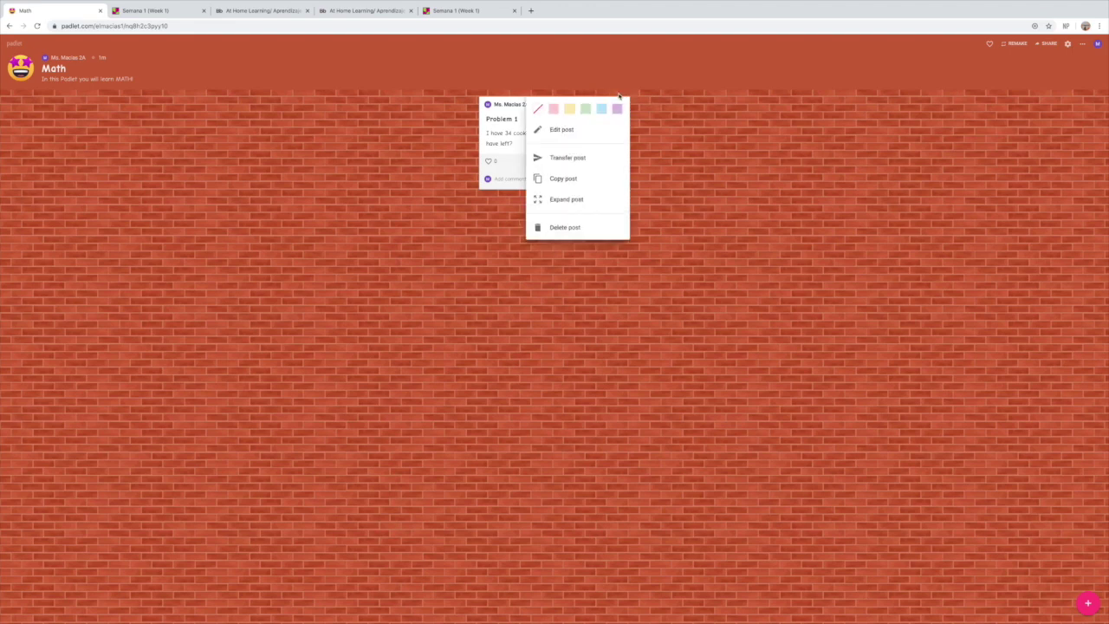
left_click(554, 110)
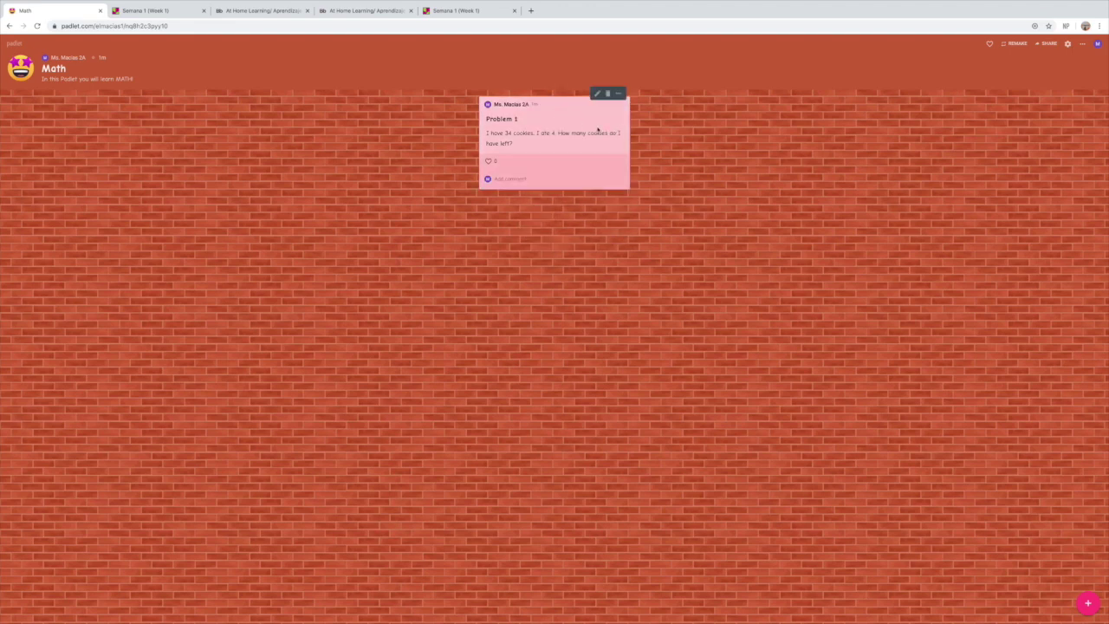
left_click(619, 93)
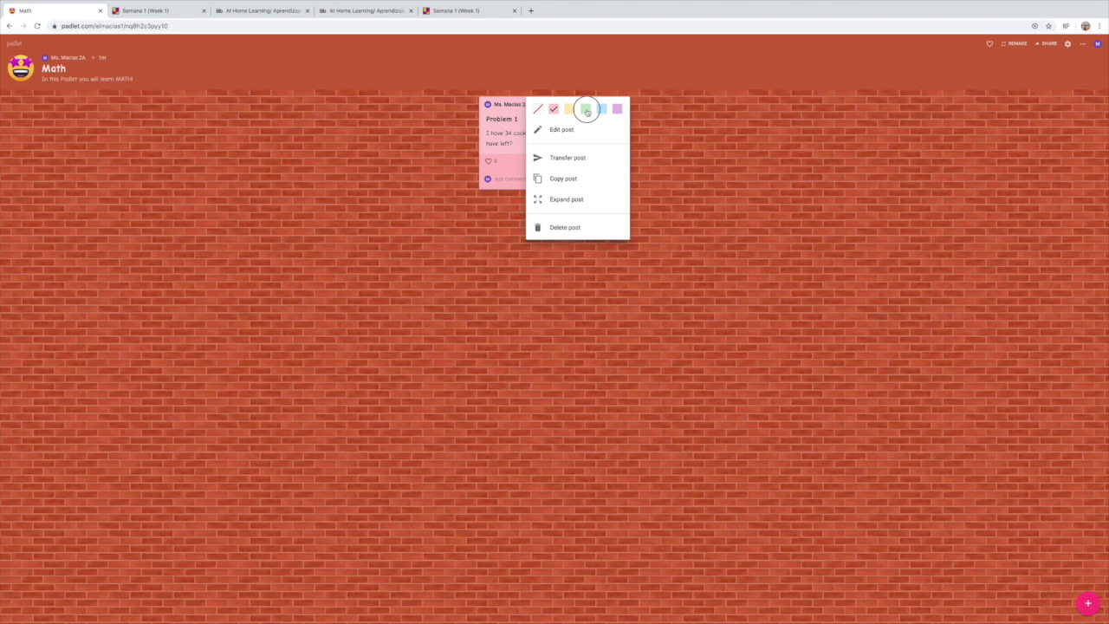
left_click(586, 113)
left_click(619, 93)
left_click(555, 110)
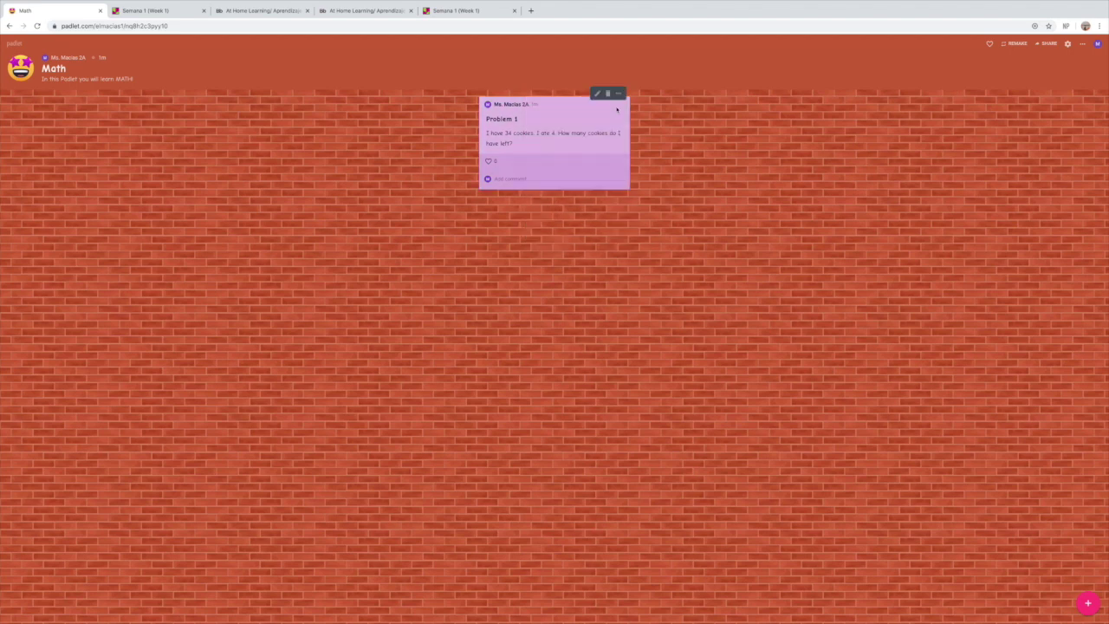
left_click(620, 95)
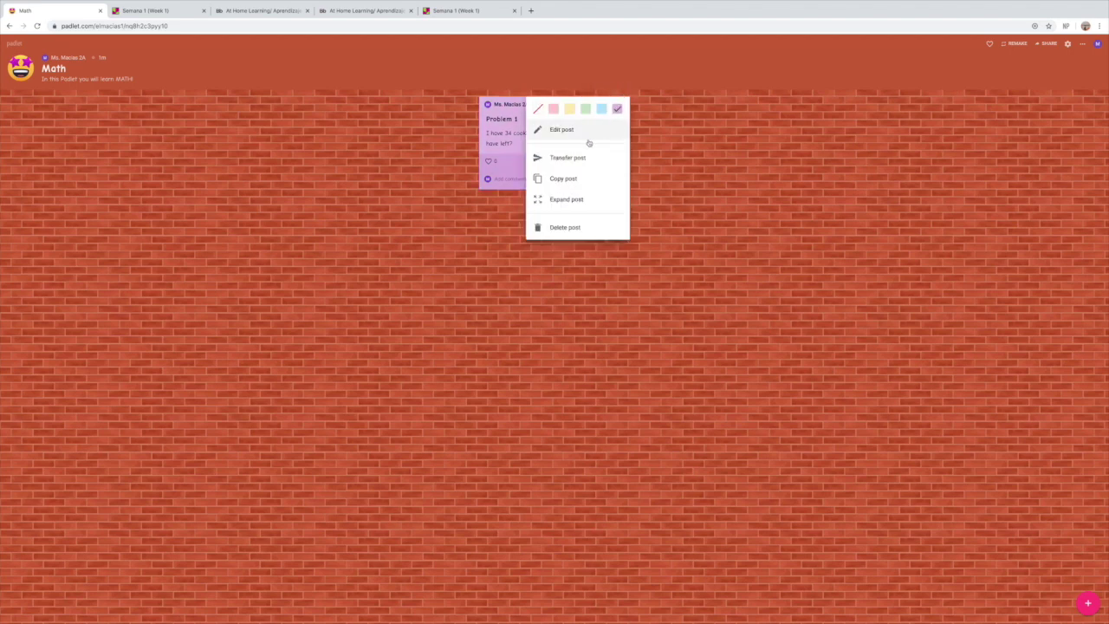
left_click(691, 143)
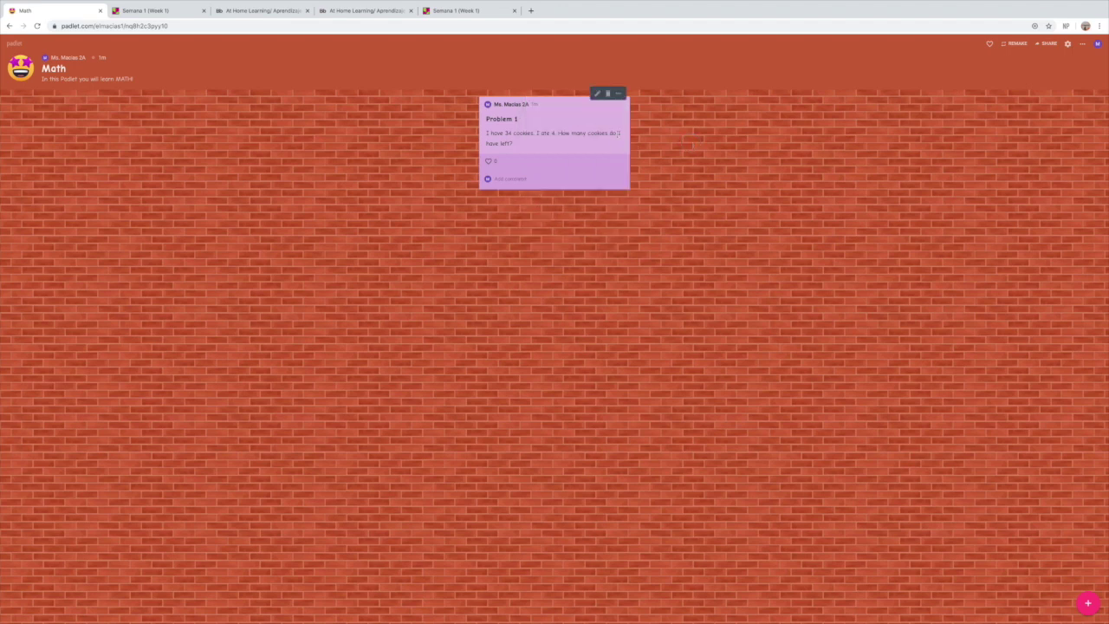
Publish a second post titled "Sample" and color it blue
left_click(1090, 605)
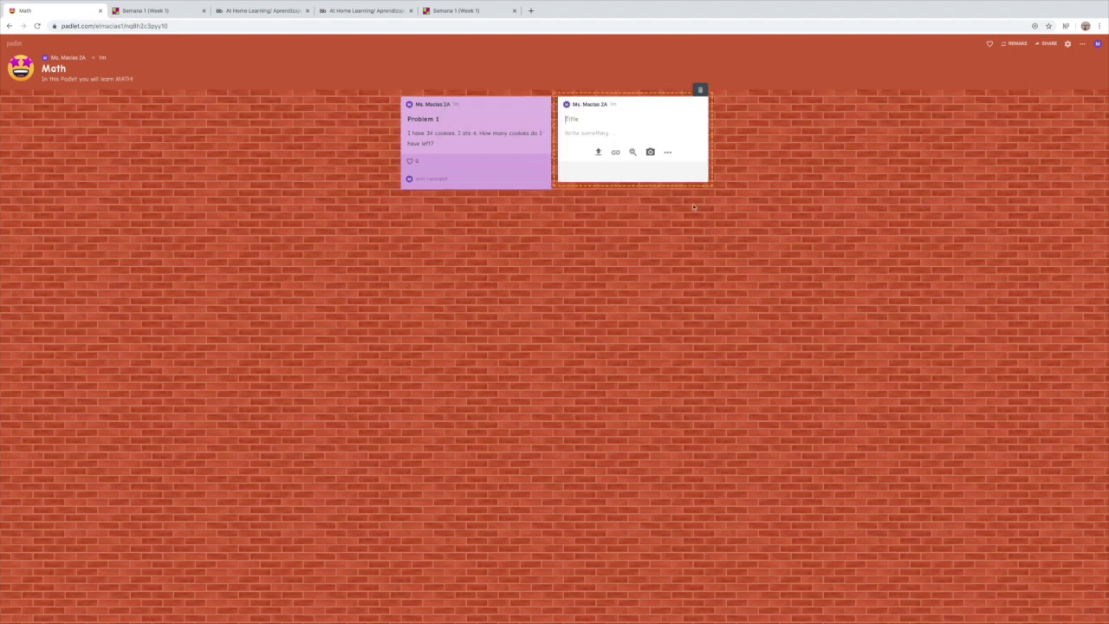
left_click(619, 132)
left_click(587, 121)
type("Sample")
left_click(738, 120)
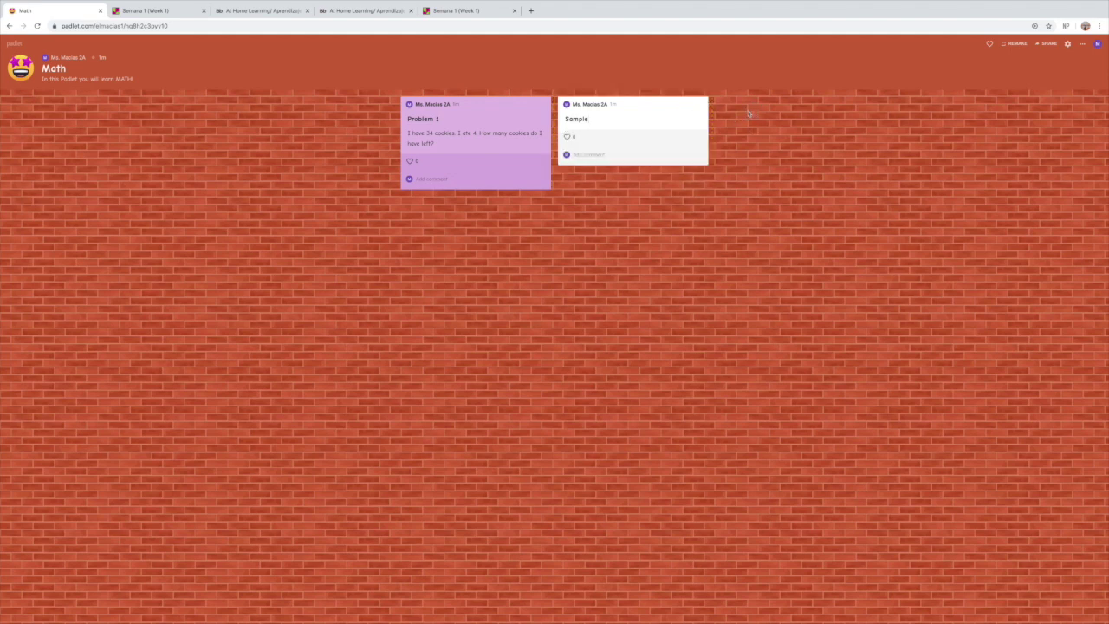
left_click(698, 95)
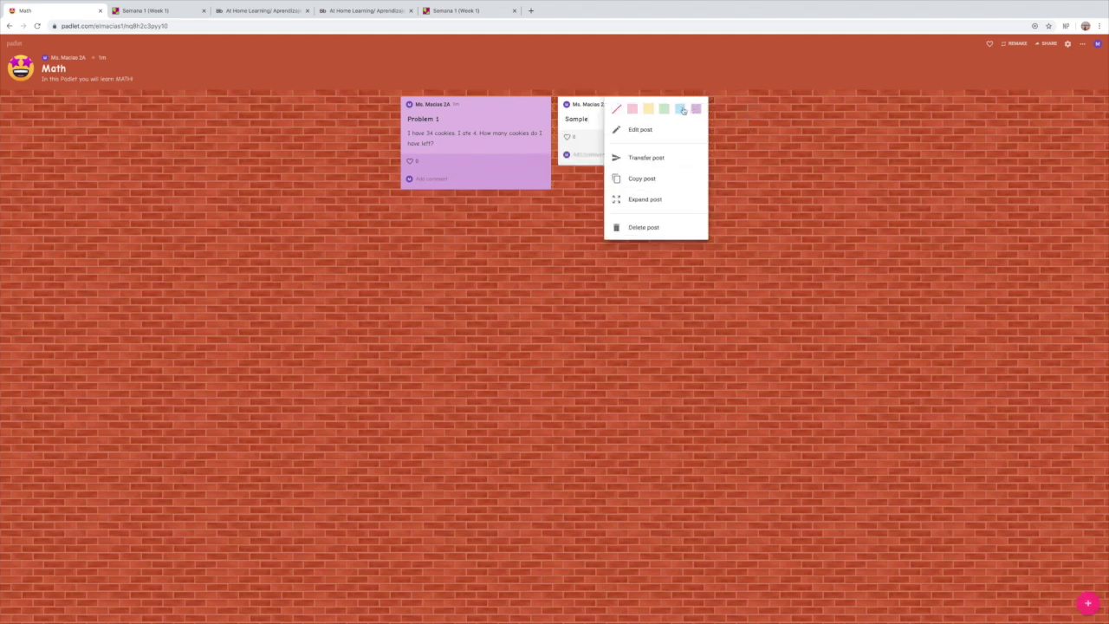
left_click(685, 111)
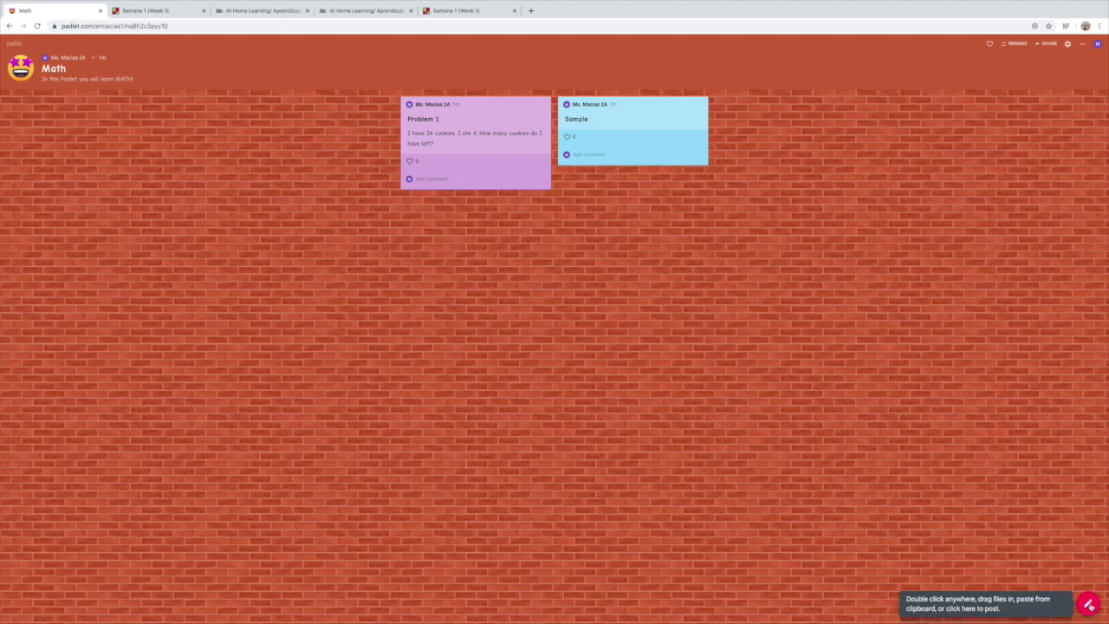
Publish a third post with the clock worksheet image from the padlet drive, without a title, and color it green
left_click(1088, 602)
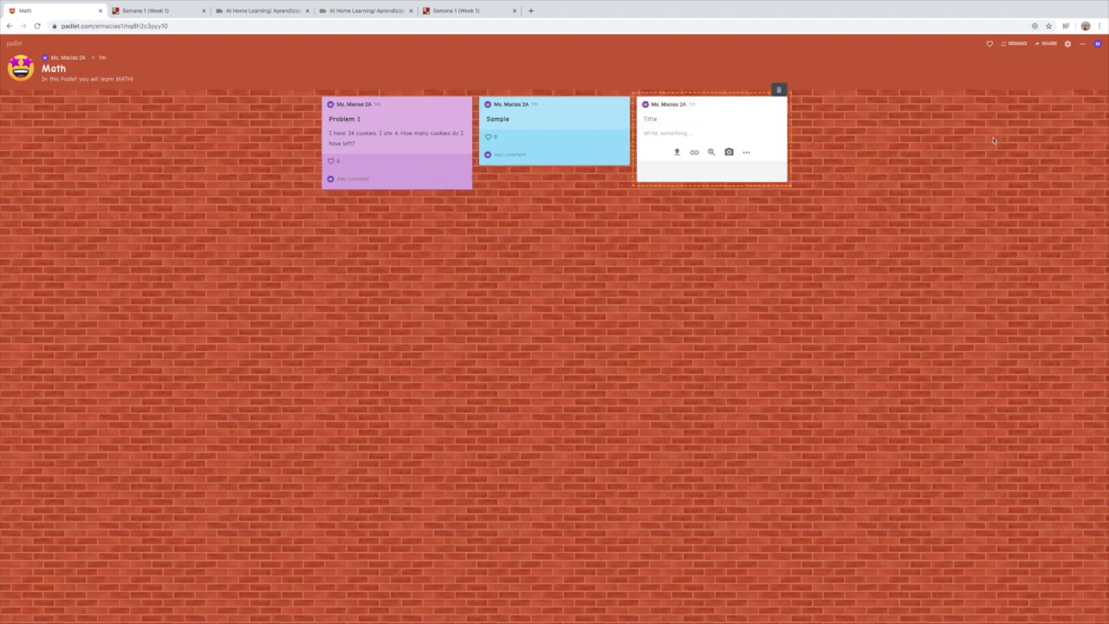
left_click(661, 134)
left_click(678, 152)
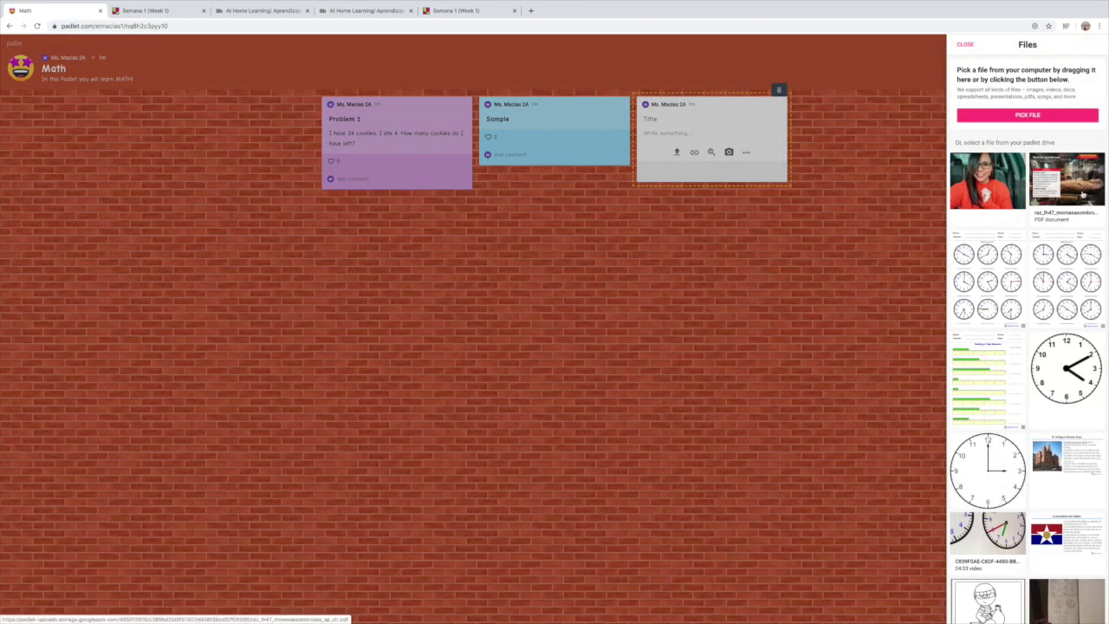
left_click(1061, 260)
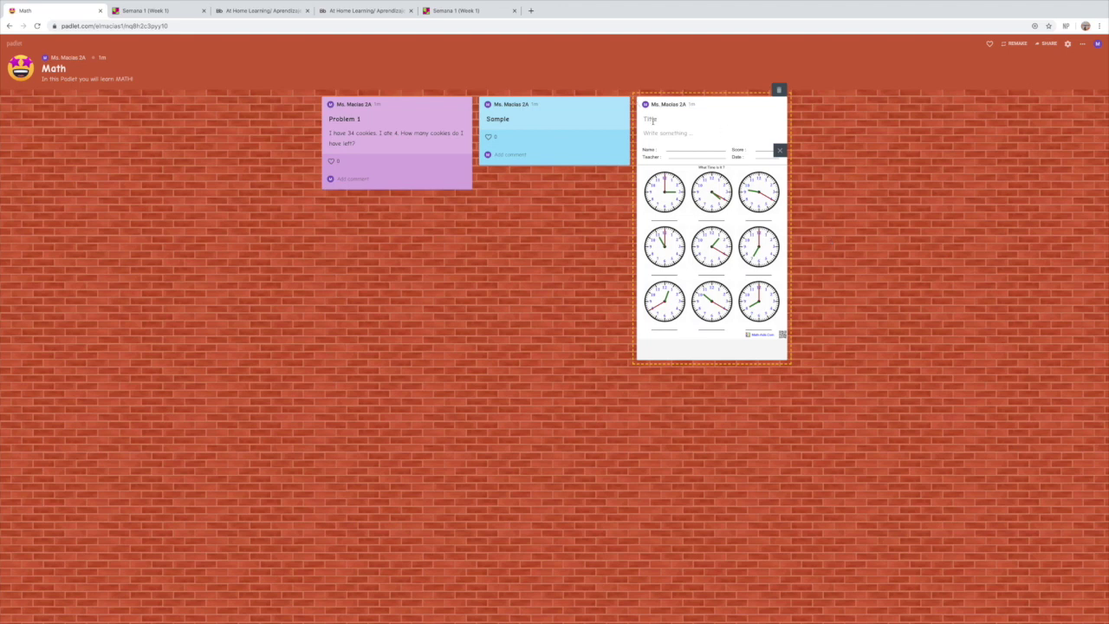
left_click(682, 133)
left_click(793, 112)
left_click(780, 98)
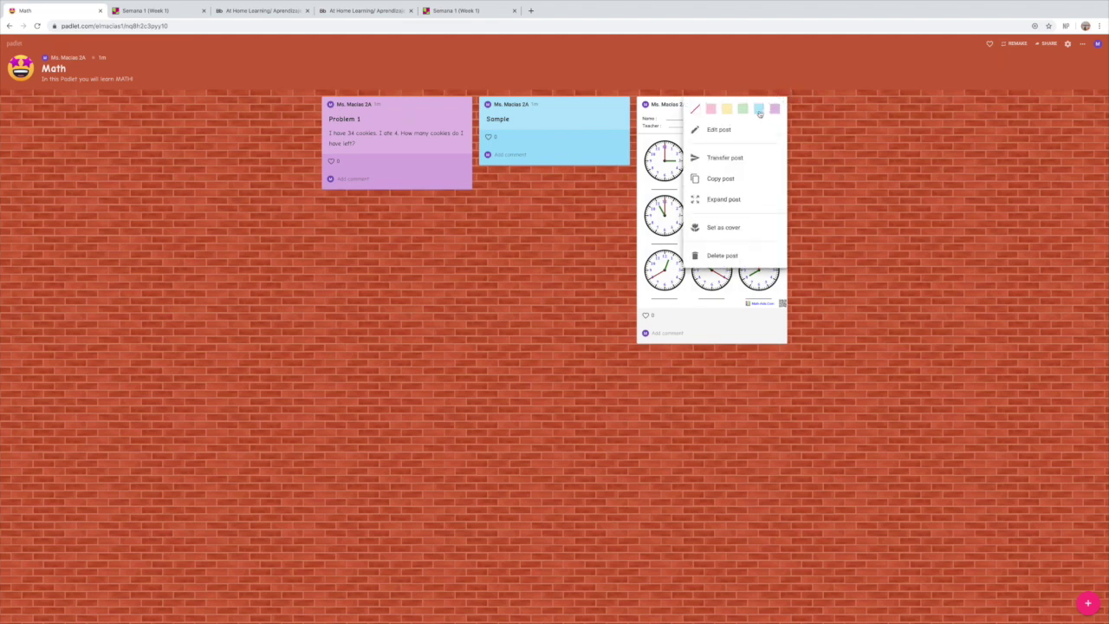
left_click(743, 109)
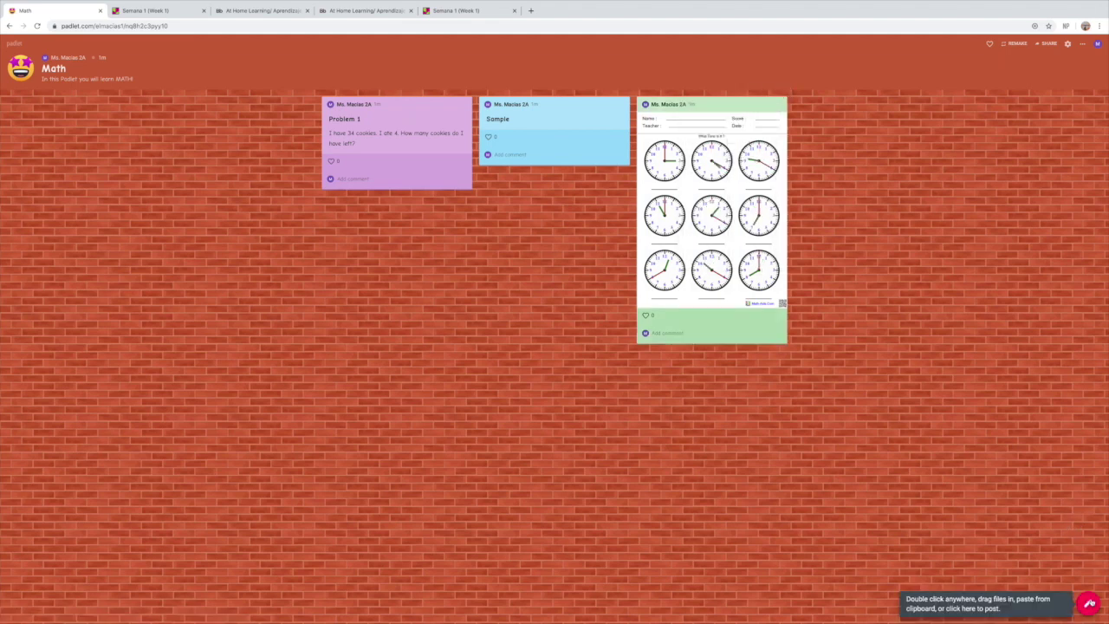
Start a fourth post, open YouTube in a new tab, and copy the link of the video "Do This Every Evening To Burn Fat Overnight"
left_click(1089, 602)
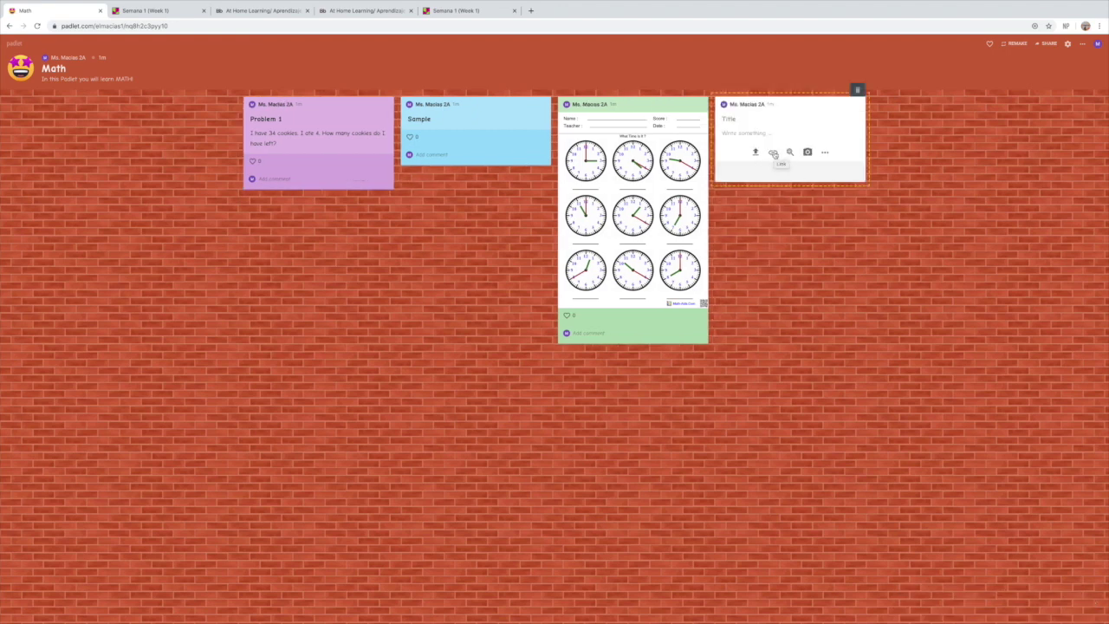
left_click(532, 11)
type("youtube.com")
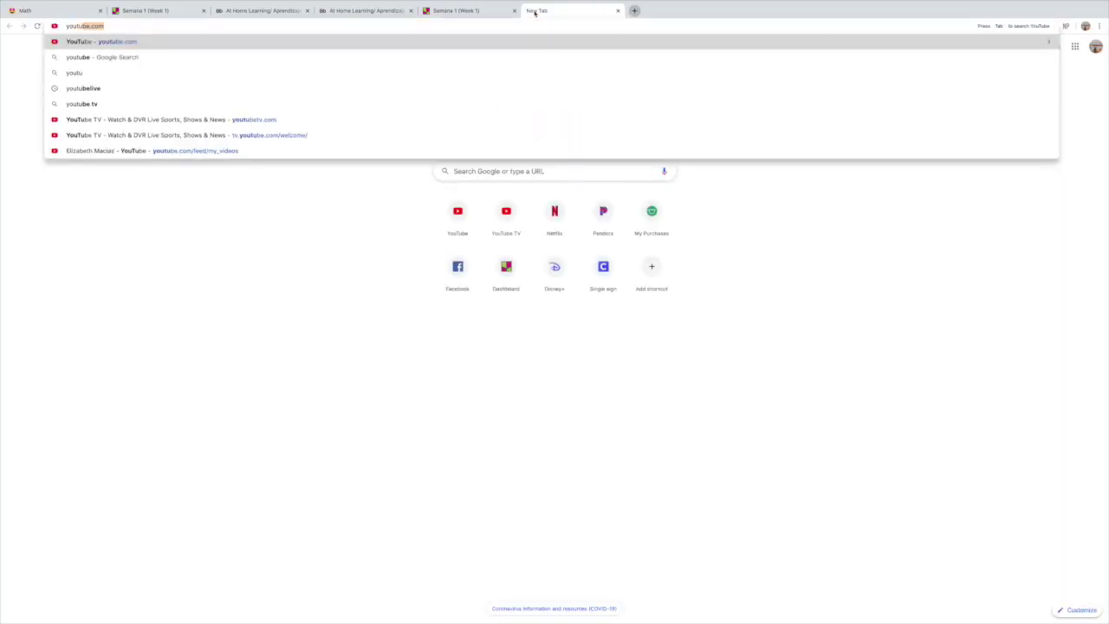
key("Return")
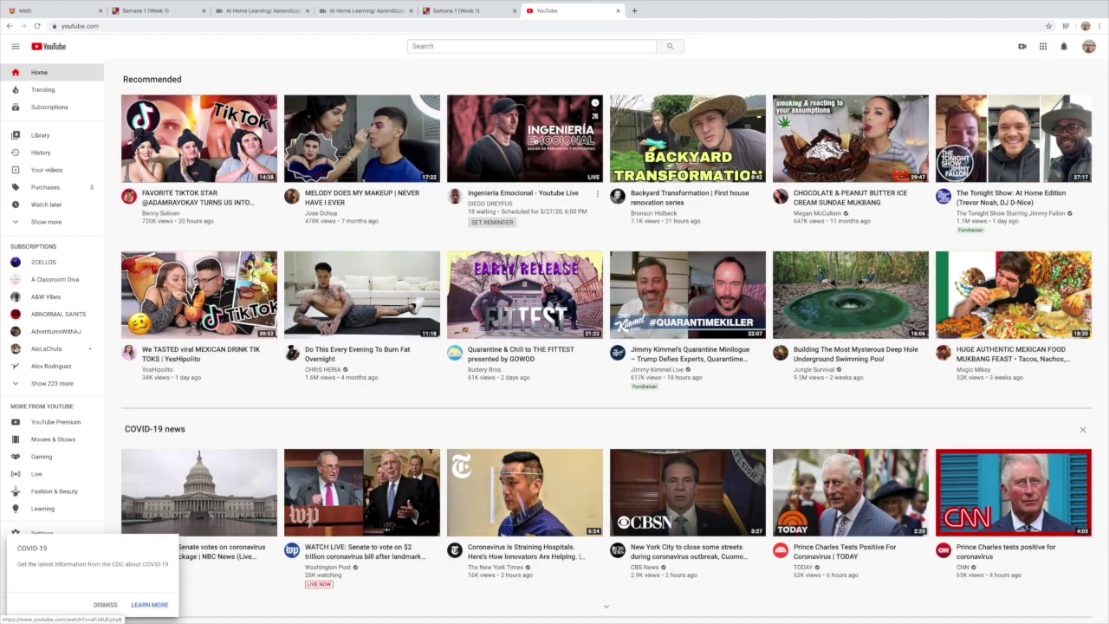
mouse_move(374, 275)
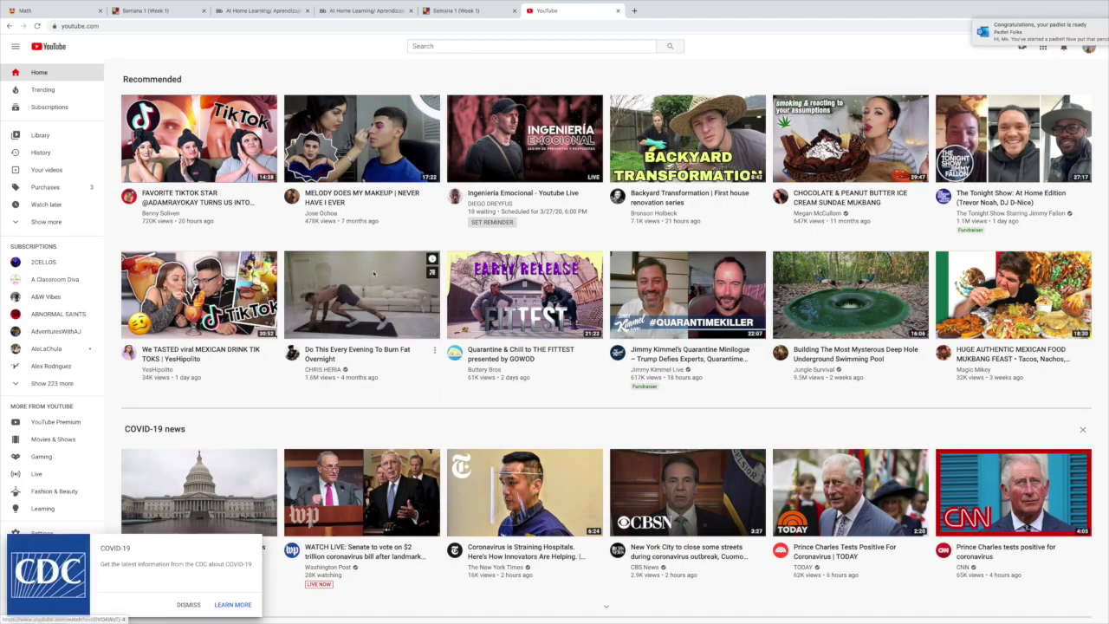
left_click(385, 266)
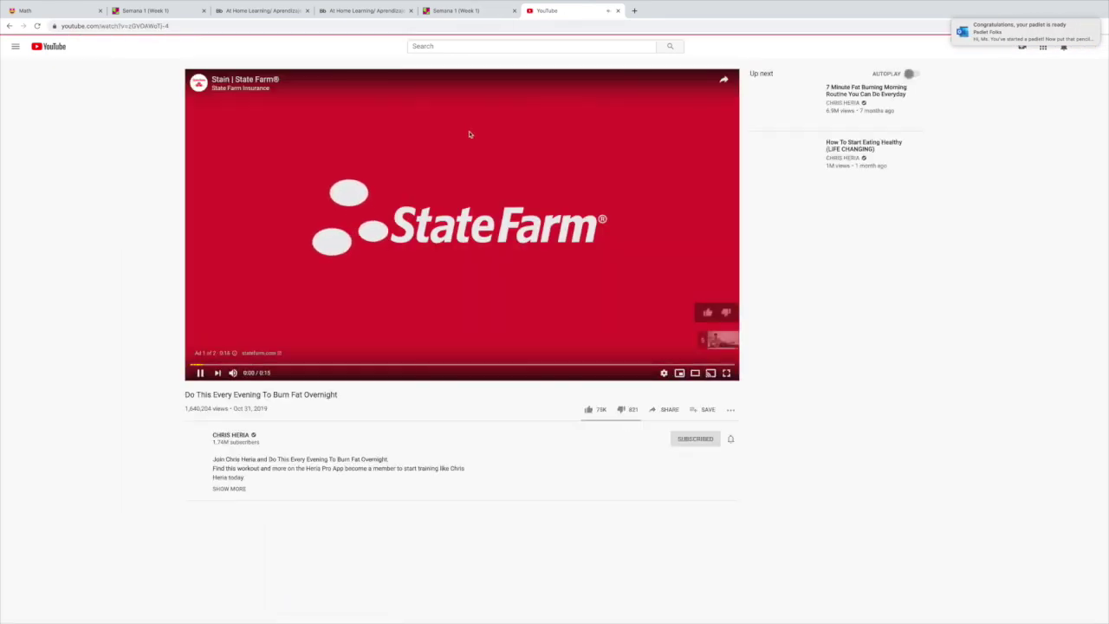
left_click(456, 25)
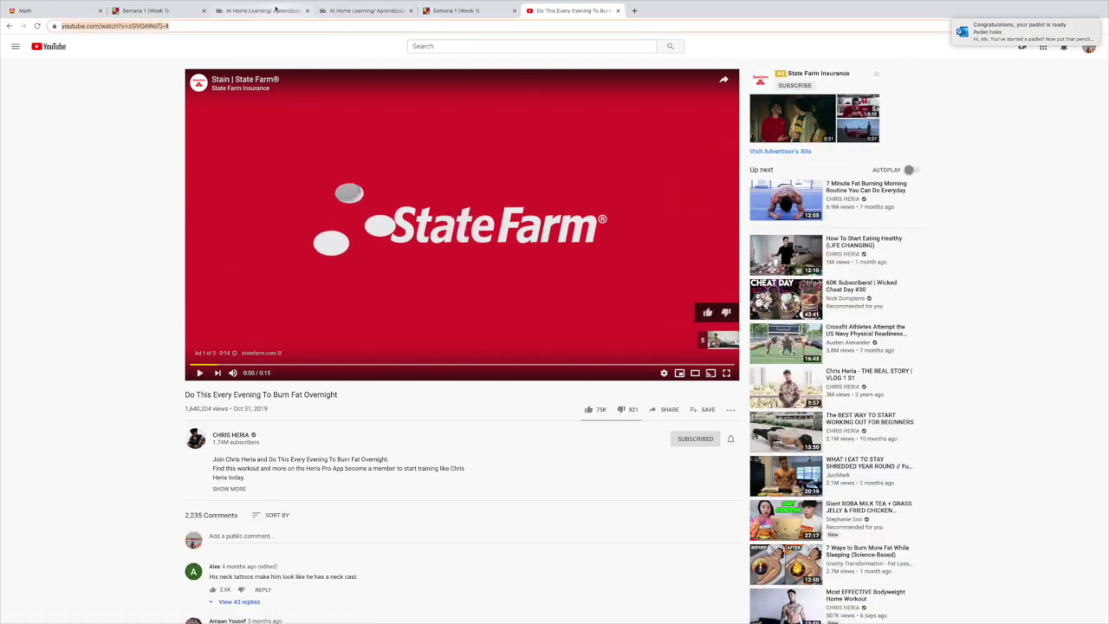
left_click(39, 10)
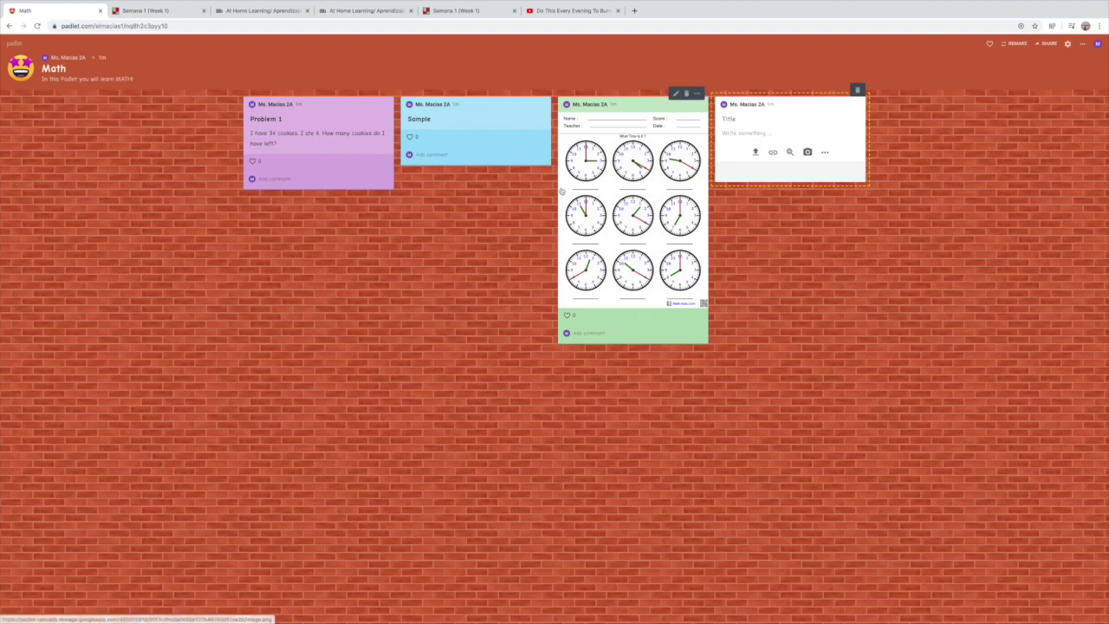
left_click(774, 153)
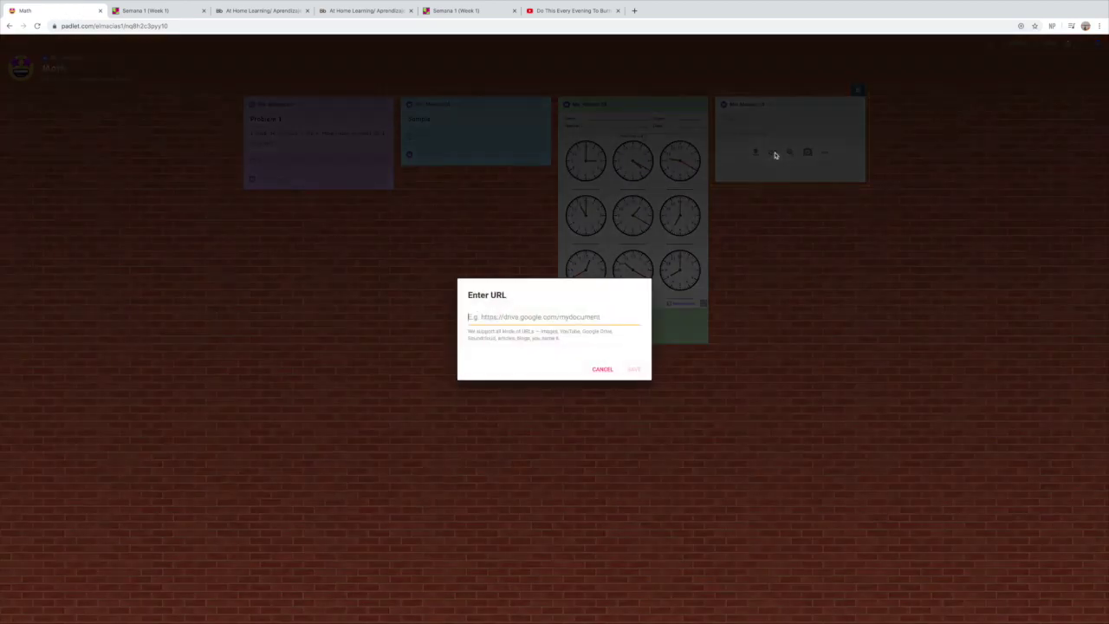
type("https://www.youtube.com/watch?v=zGVOAWoTj-4")
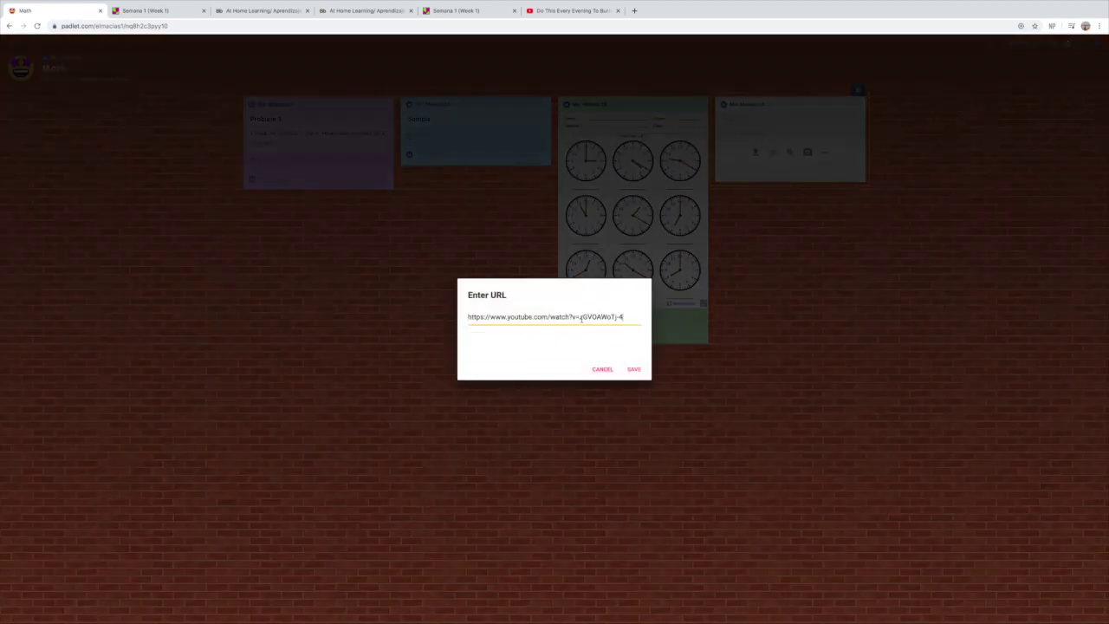
left_click(634, 369)
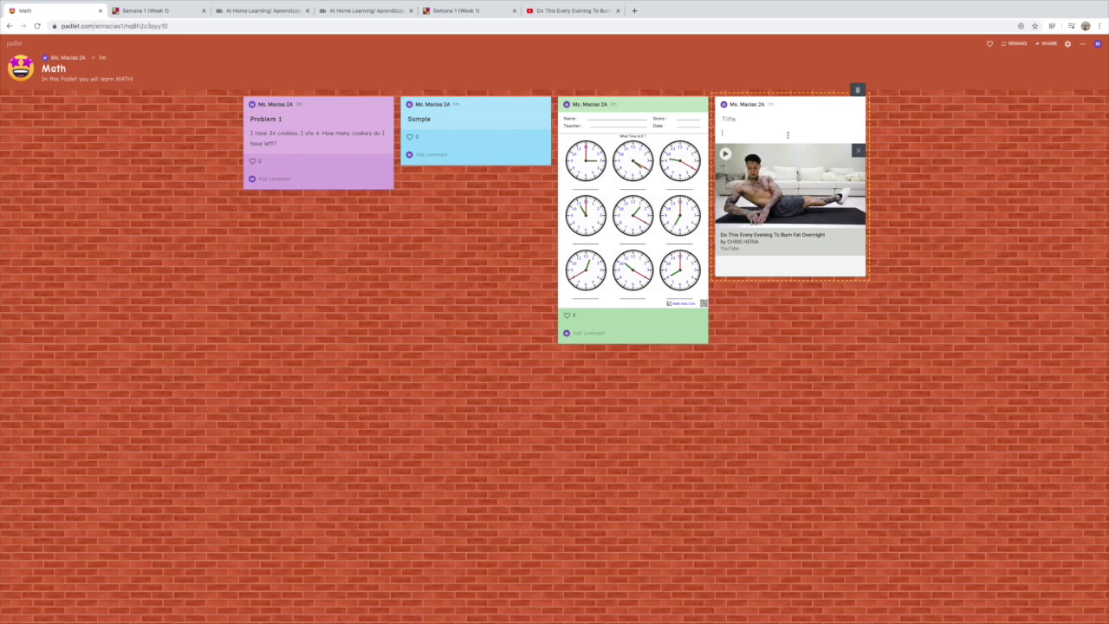
left_click(903, 128)
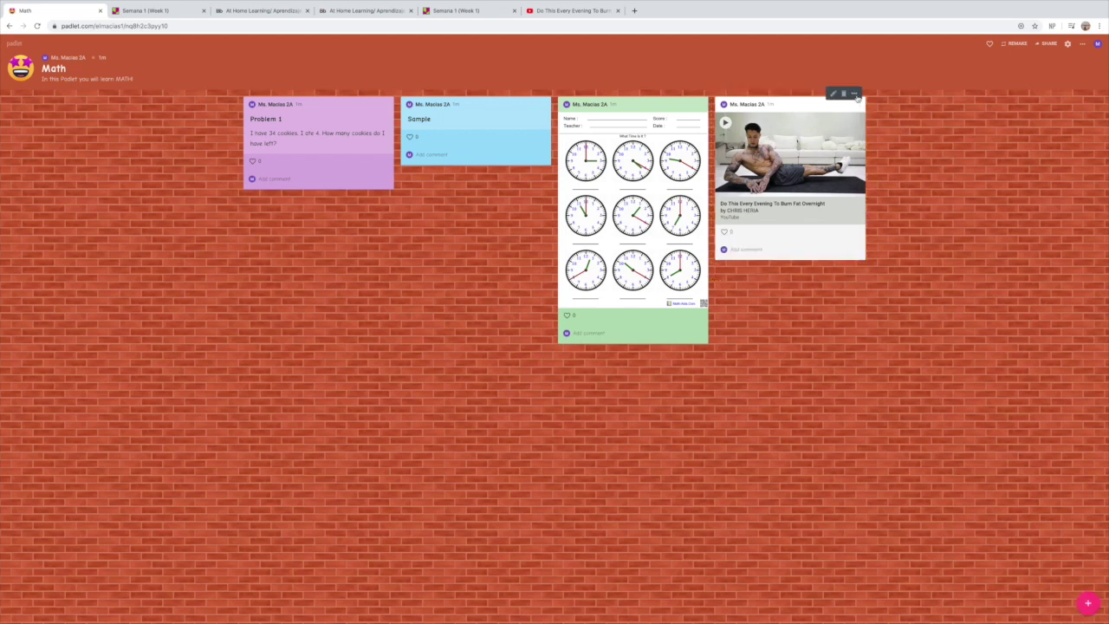
Color the YouTube video post pink
left_click(856, 97)
left_click(790, 109)
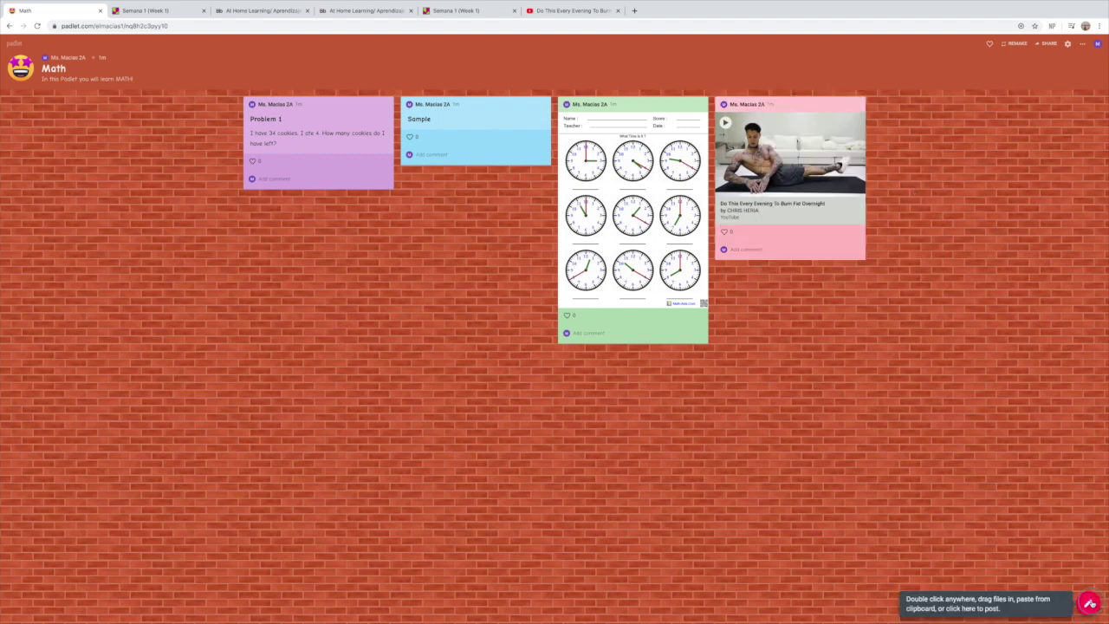
Publish a fifth post containing a freehand black doodle on a white canvas, without a title
left_click(1089, 601)
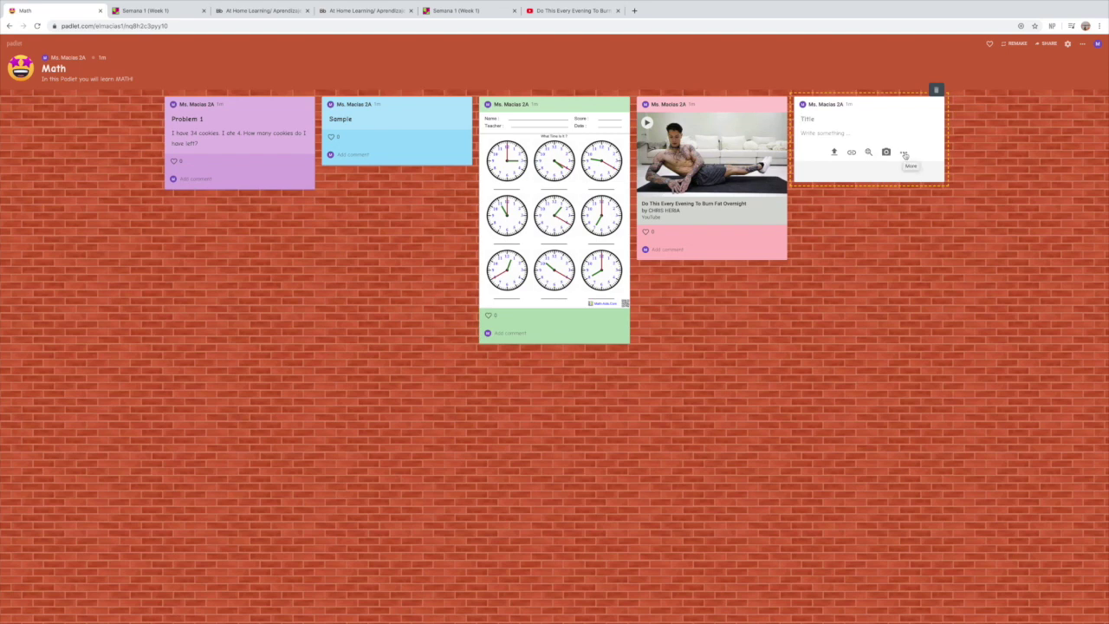
left_click(903, 156)
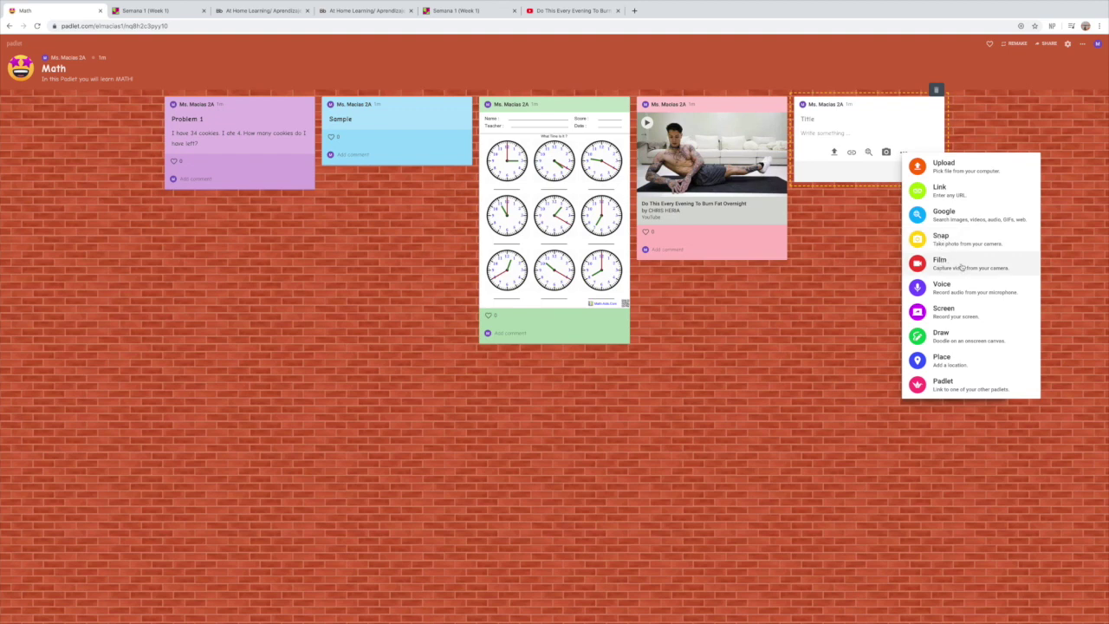
left_click(939, 338)
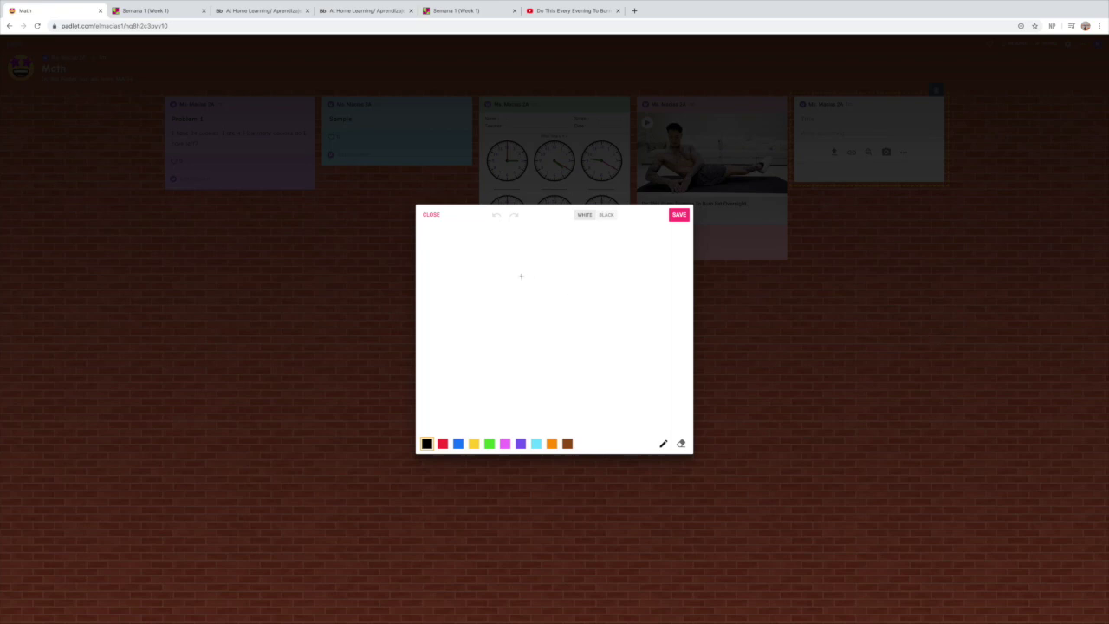
mouse_move(567, 279)
left_mouse_down()
mouse_move(597, 280)
mouse_move(556, 266)
mouse_move(609, 317)
mouse_move(542, 344)
mouse_move(507, 299)
mouse_move(517, 269)
mouse_move(563, 275)
left_mouse_up()
left_click(679, 214)
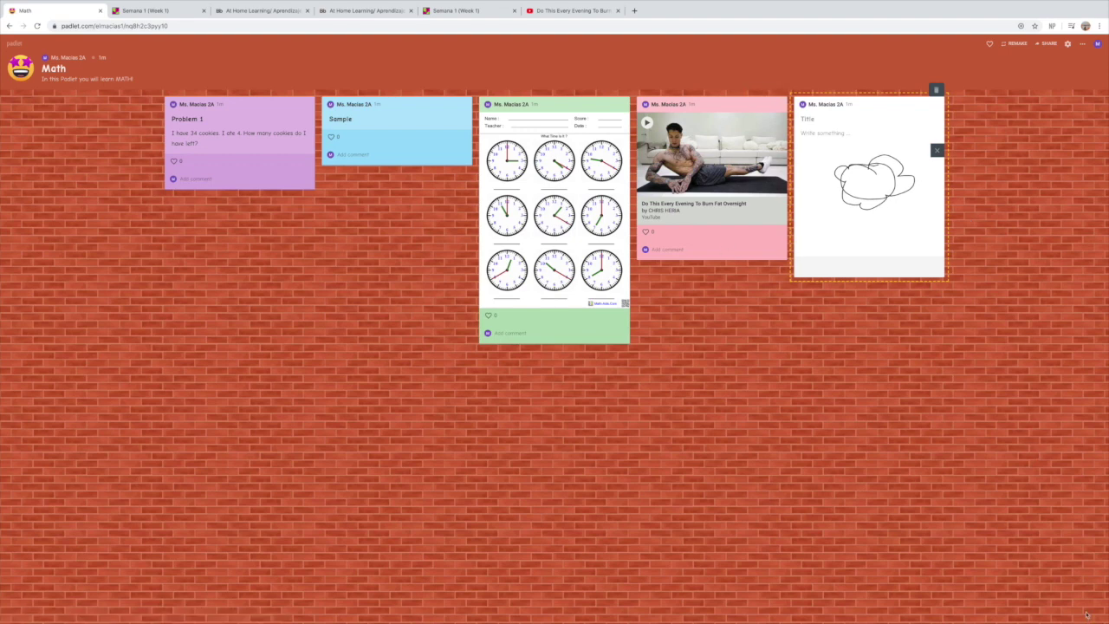
left_click(967, 382)
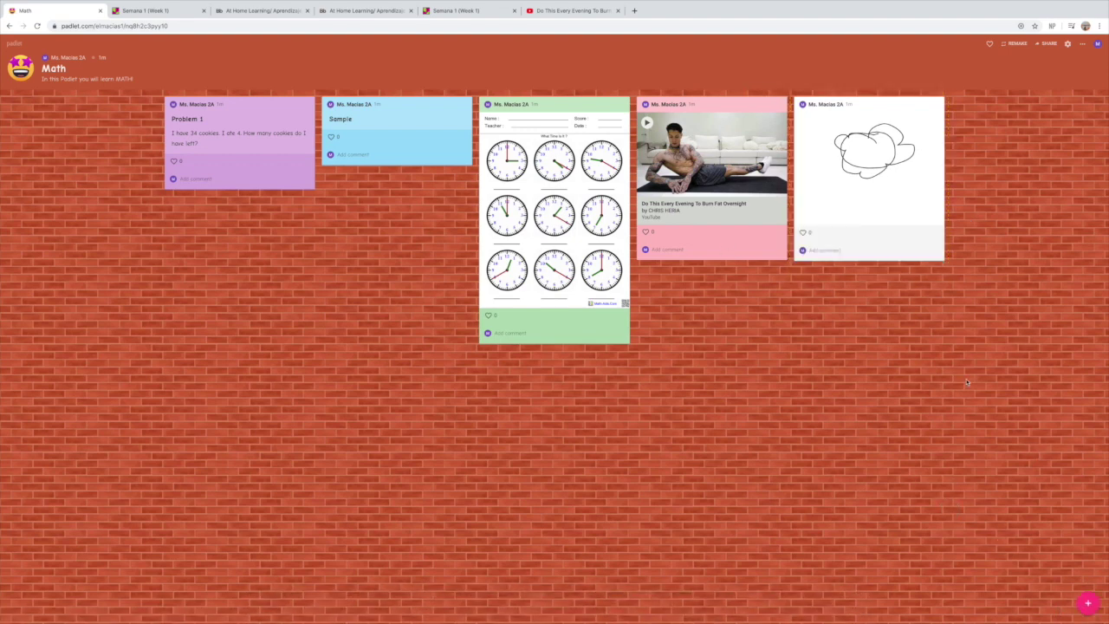
Start another empty post and view the additional attachment types it offers
left_click(1088, 603)
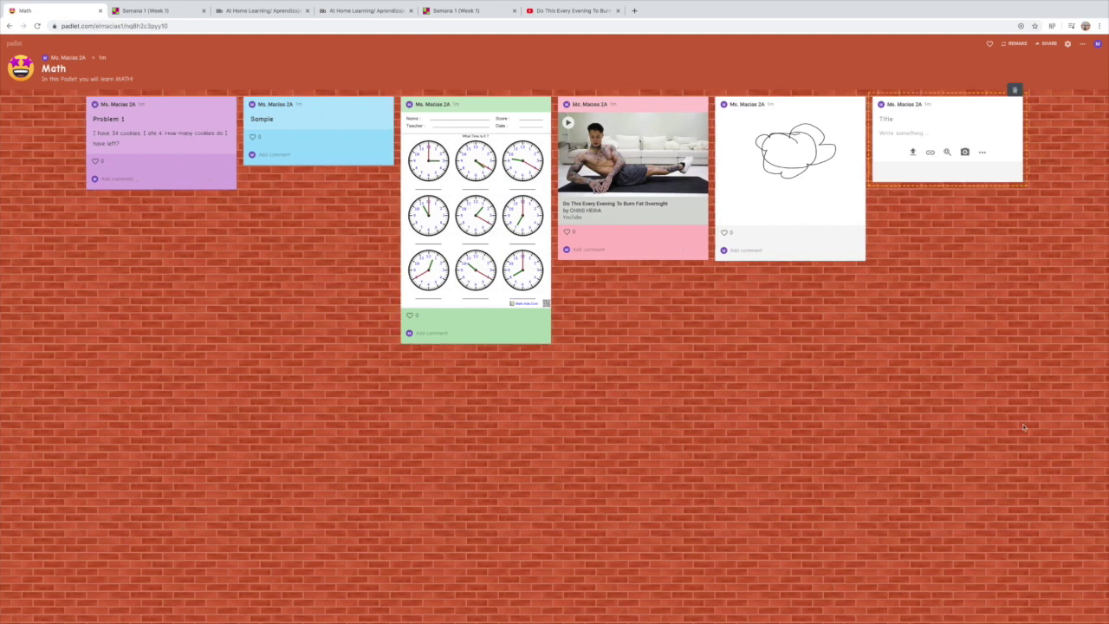
left_click(983, 153)
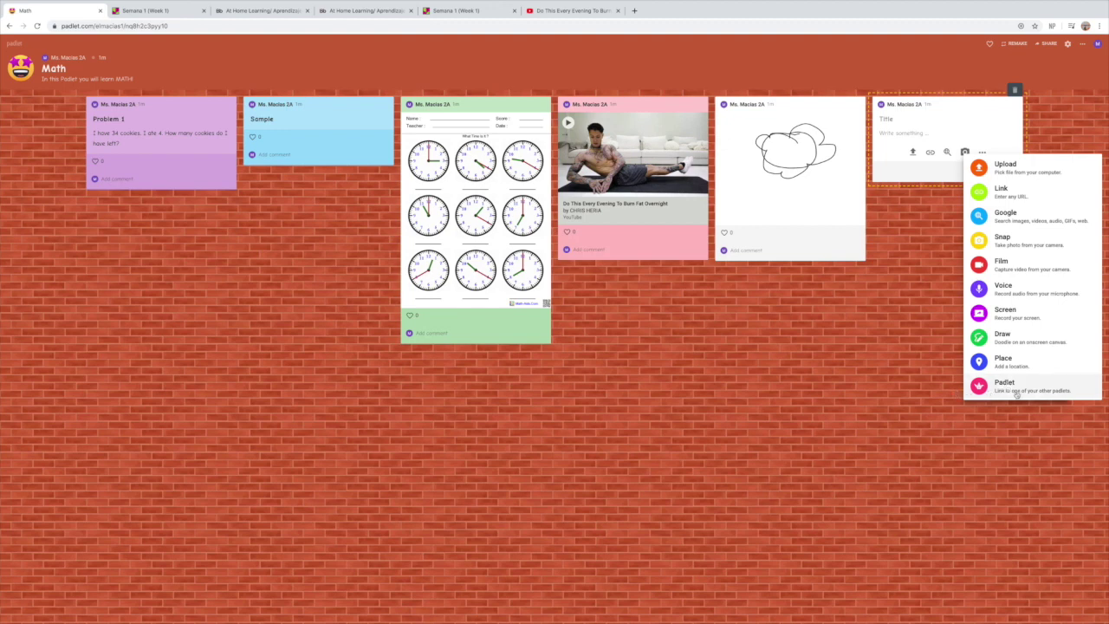
left_click(926, 375)
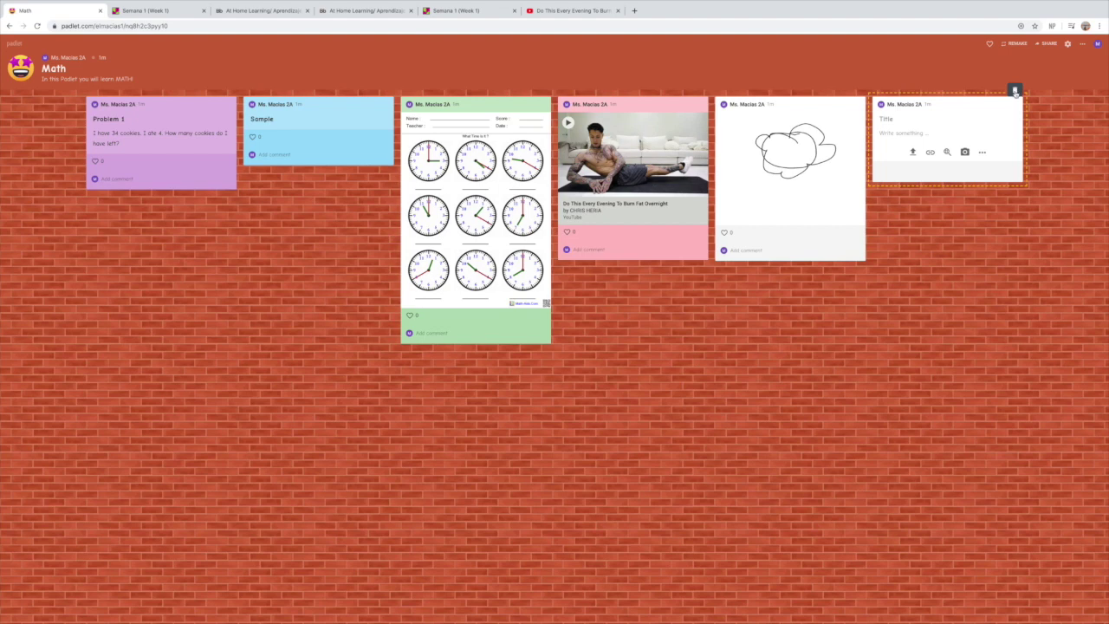
Delete the published doodle post and discard the empty draft post
mouse_move(842, 141)
left_click(845, 94)
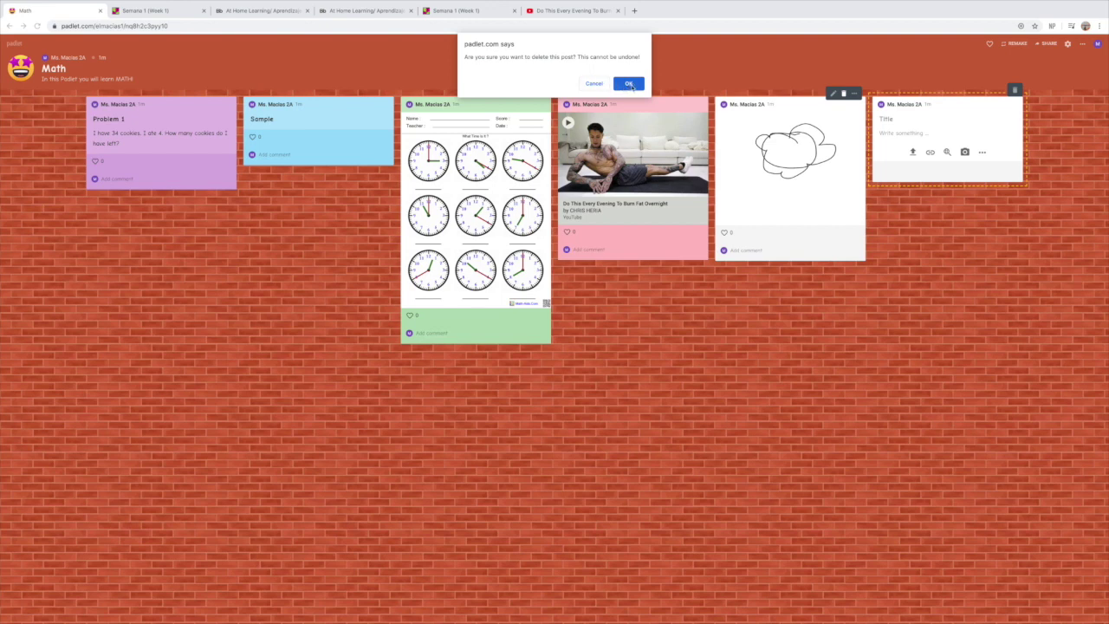
left_click(628, 84)
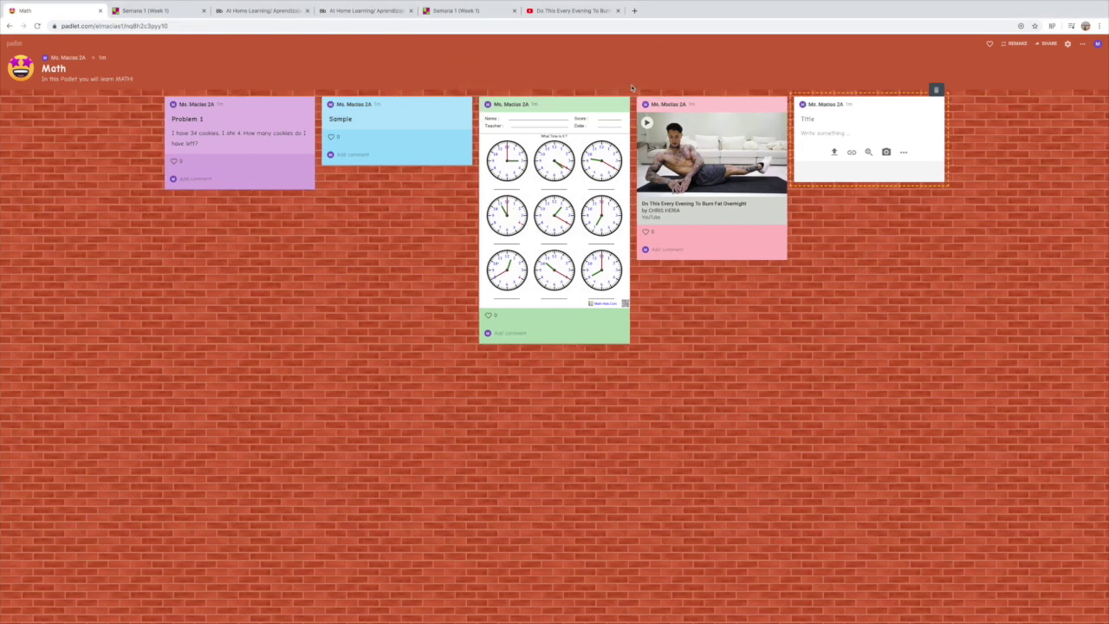
left_click(936, 90)
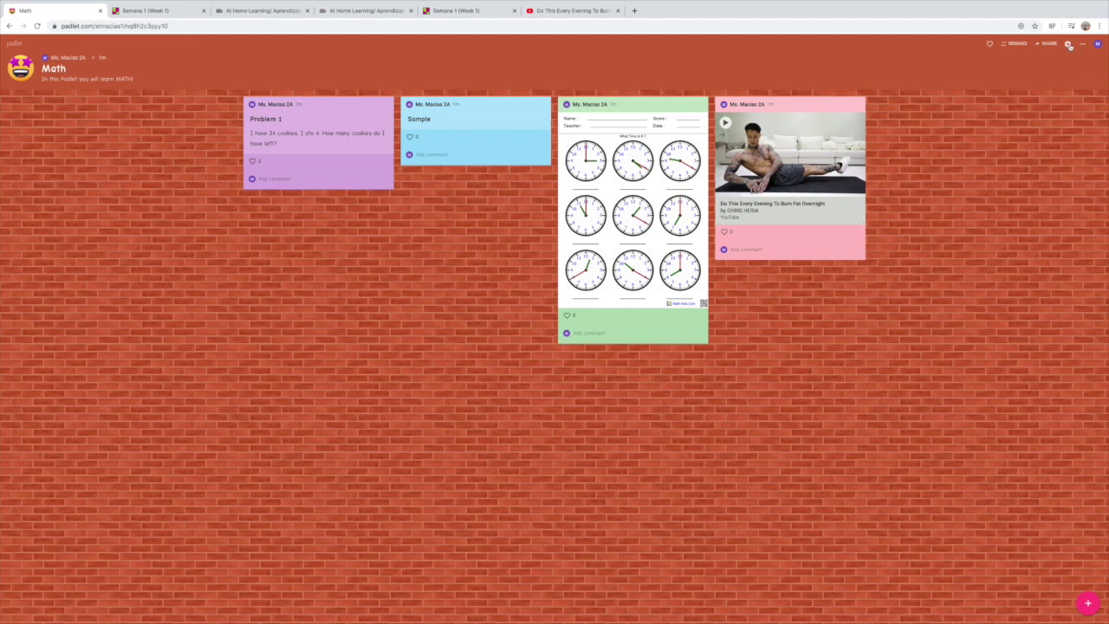
Change the padlet's format to Canvas and move the YouTube video post below the Sample and Problem 1 posts
left_click(1082, 44)
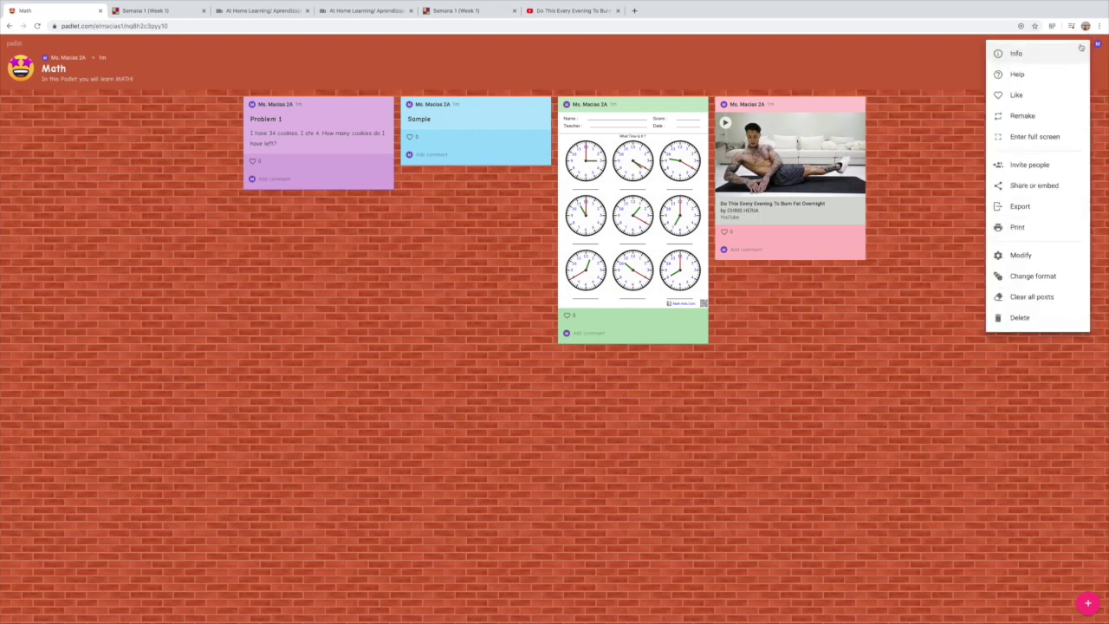
left_click(982, 99)
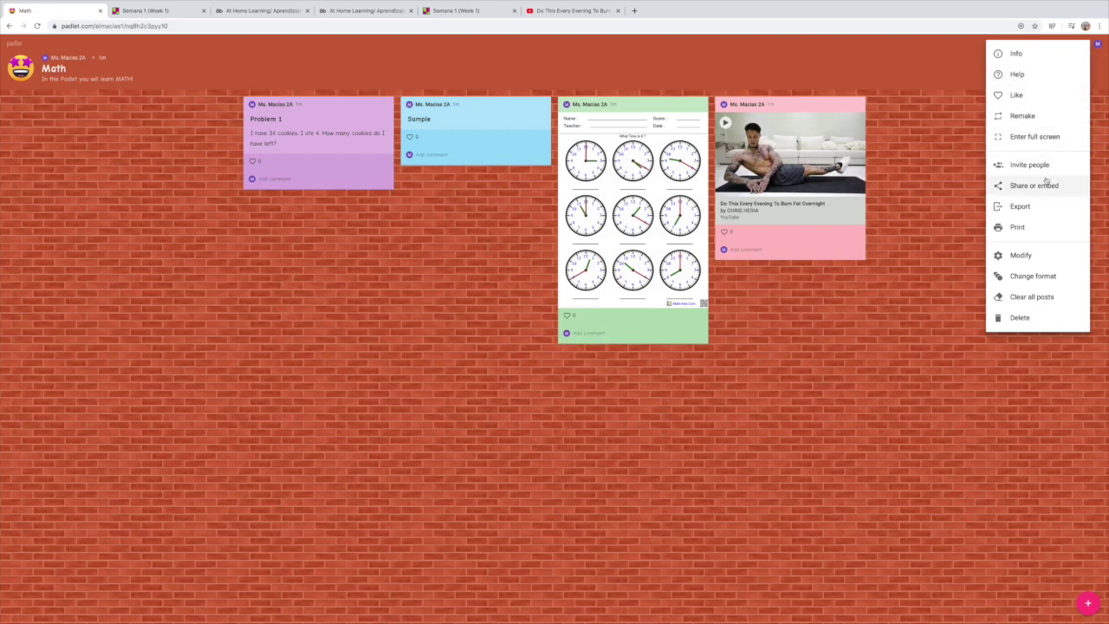
left_click(1036, 279)
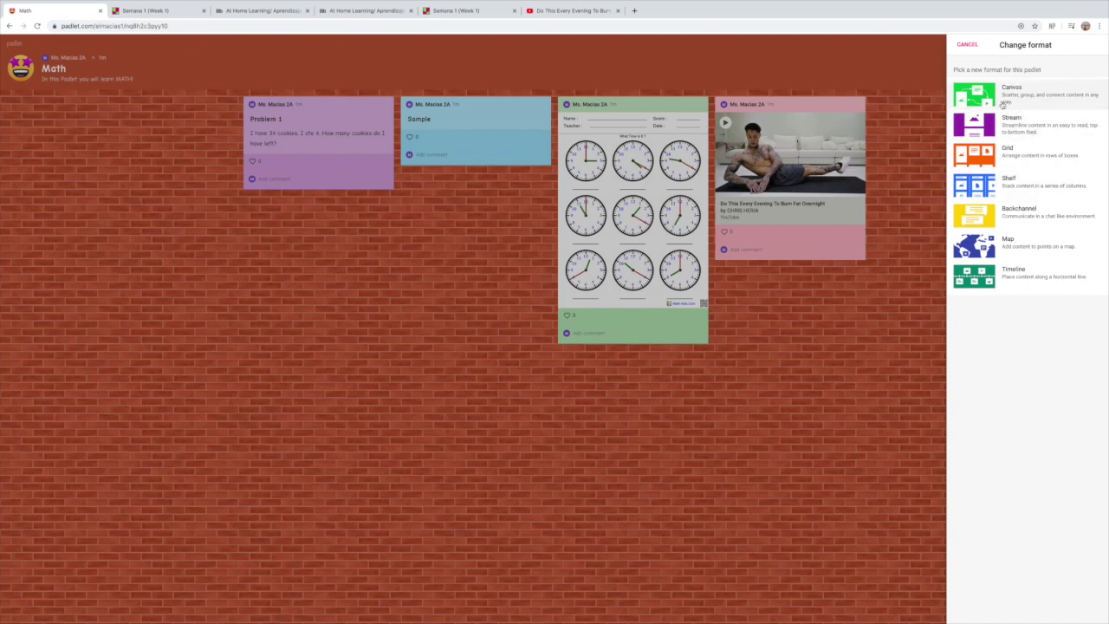
left_click(1003, 102)
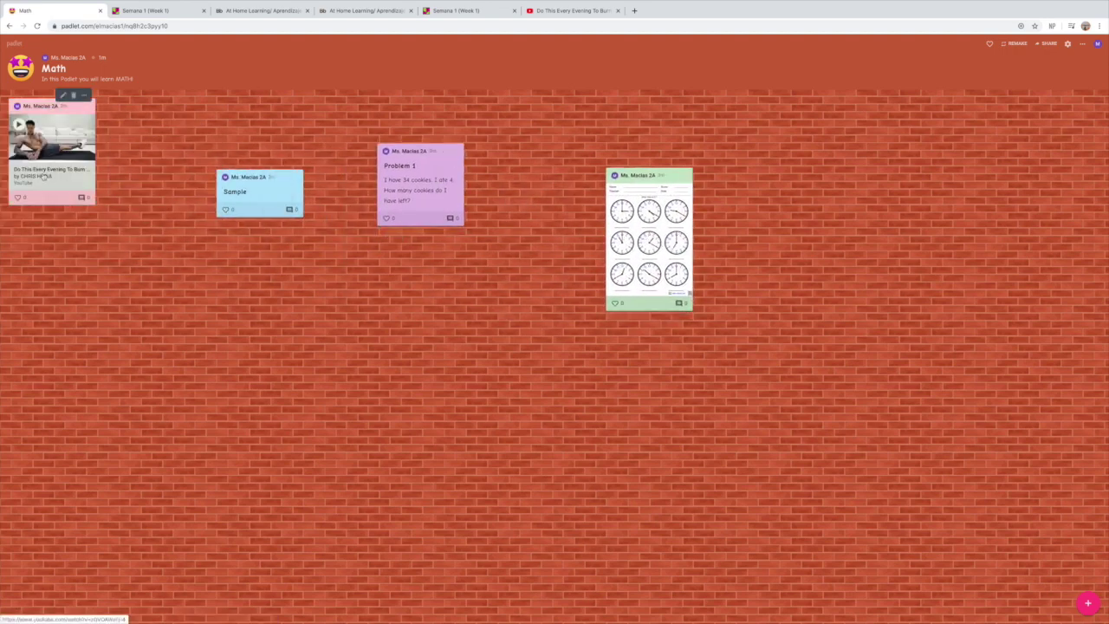
left_click_drag(52, 138, 365, 436)
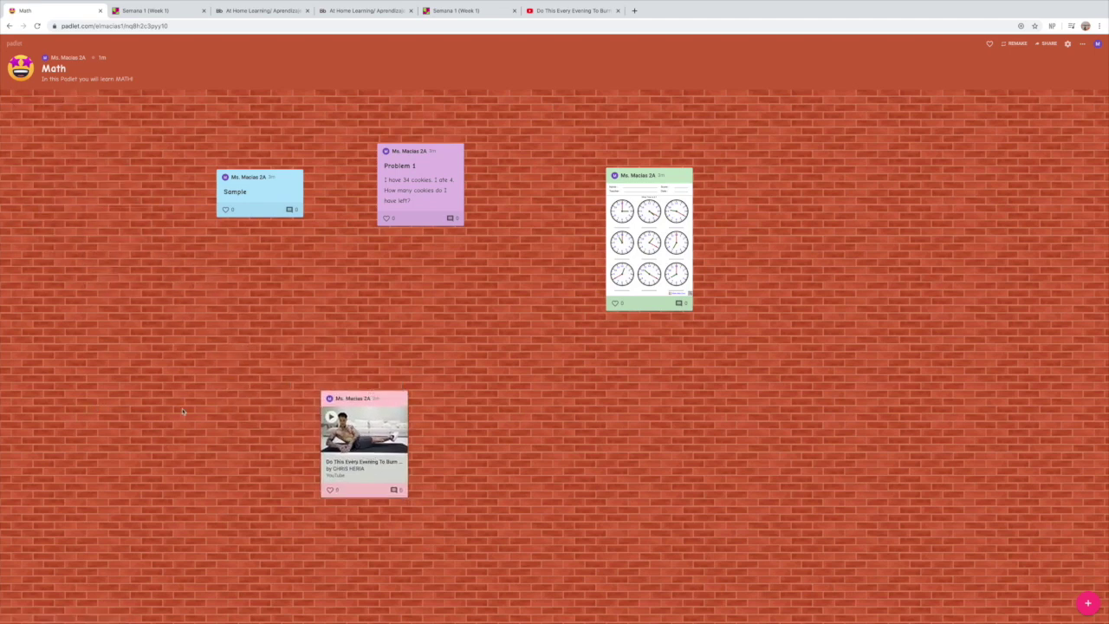
Change the padlet's format to Shelf and name the first column "Math"
left_click(1084, 45)
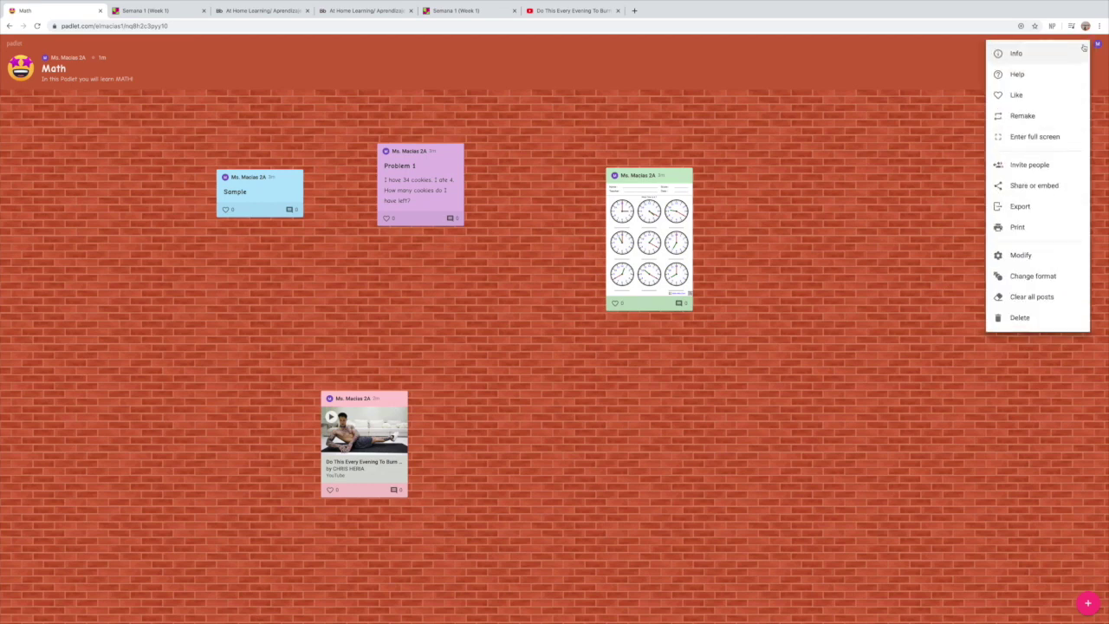
left_click(1083, 47)
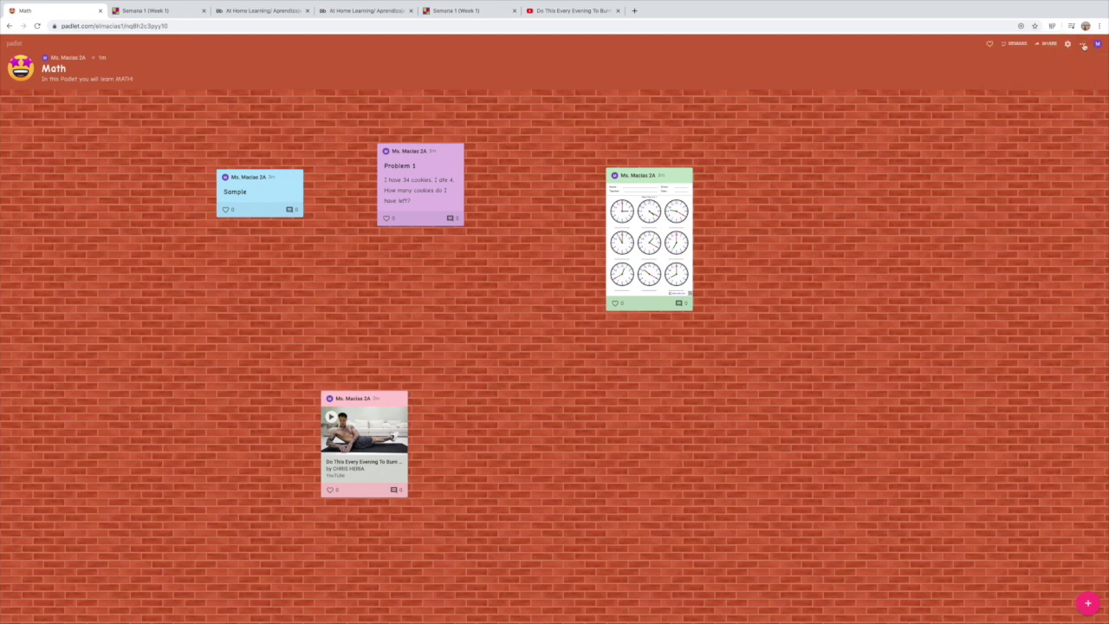
left_click(1085, 47)
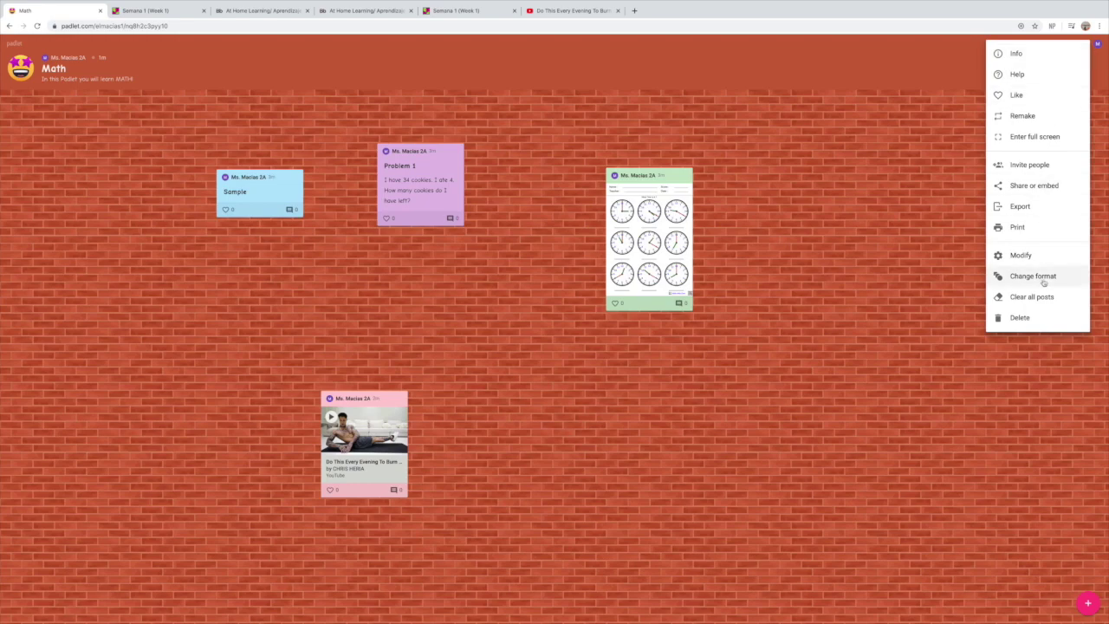
left_click(1044, 282)
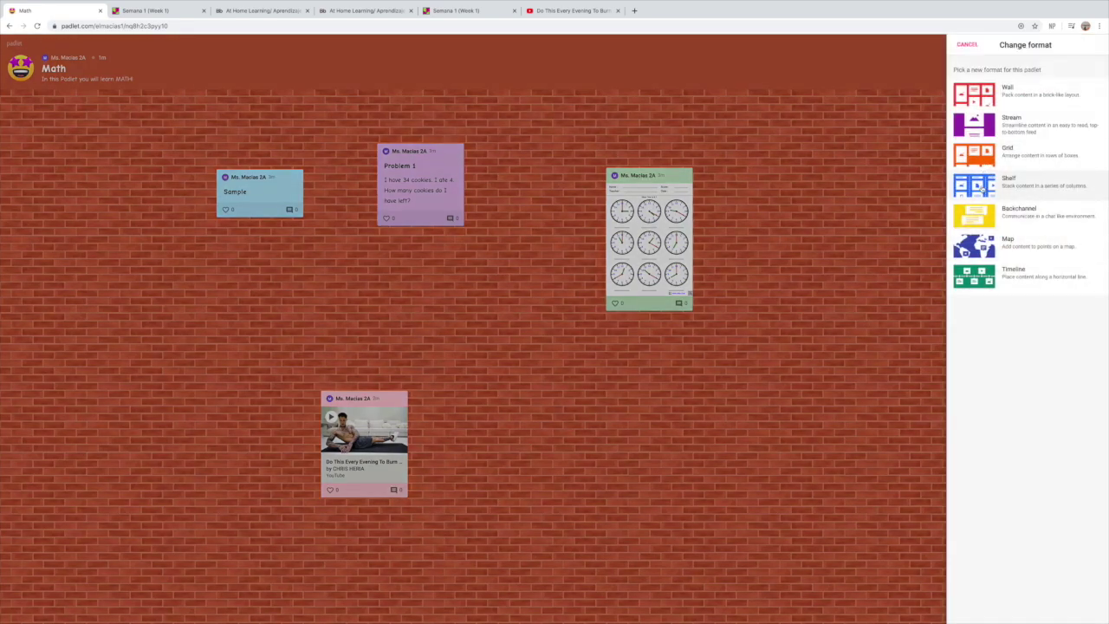
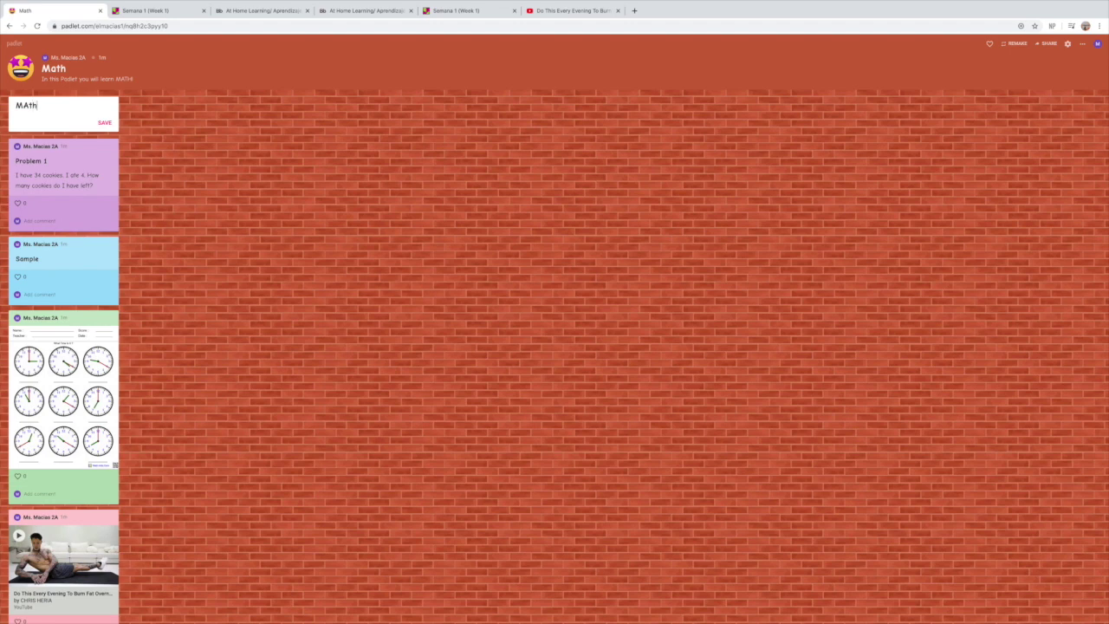
key("BackSpace")
key("BackSpace")
key("BackSpace")
type("ath")
left_click(105, 123)
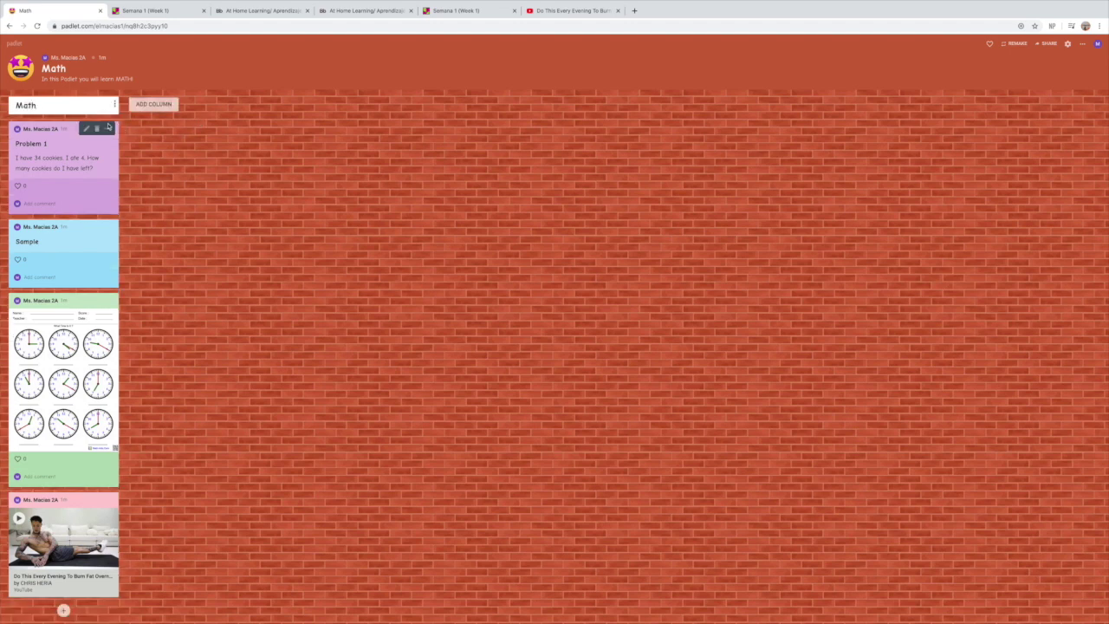
Add a second column named "Workout"
left_click(151, 106)
type("Workout")
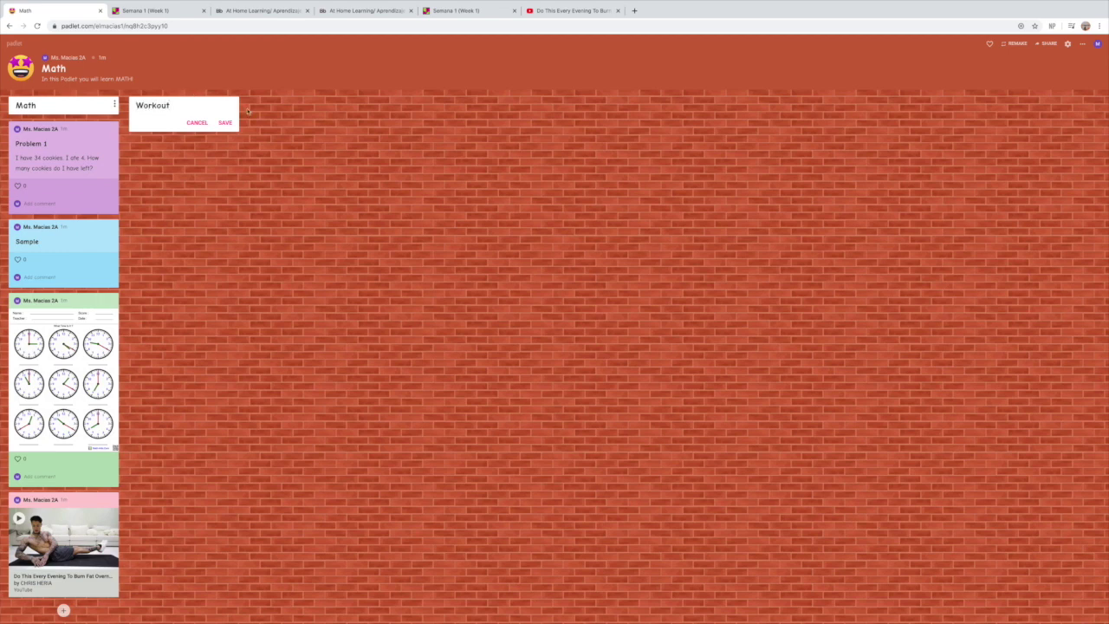
left_click(231, 125)
Move the clock worksheet and the YouTube video posts into the Workout column, keeping the Sample post in the Math column
mouse_move(112, 182)
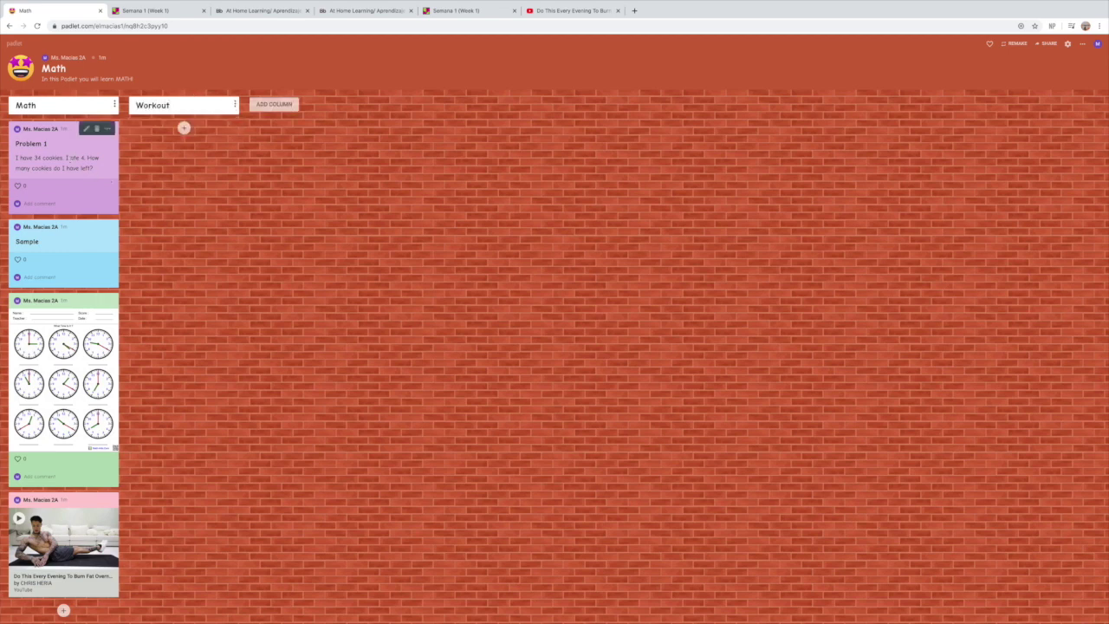
left_click_drag(78, 244, 192, 185)
left_click_drag(80, 307, 205, 287)
left_click_drag(74, 252, 65, 381)
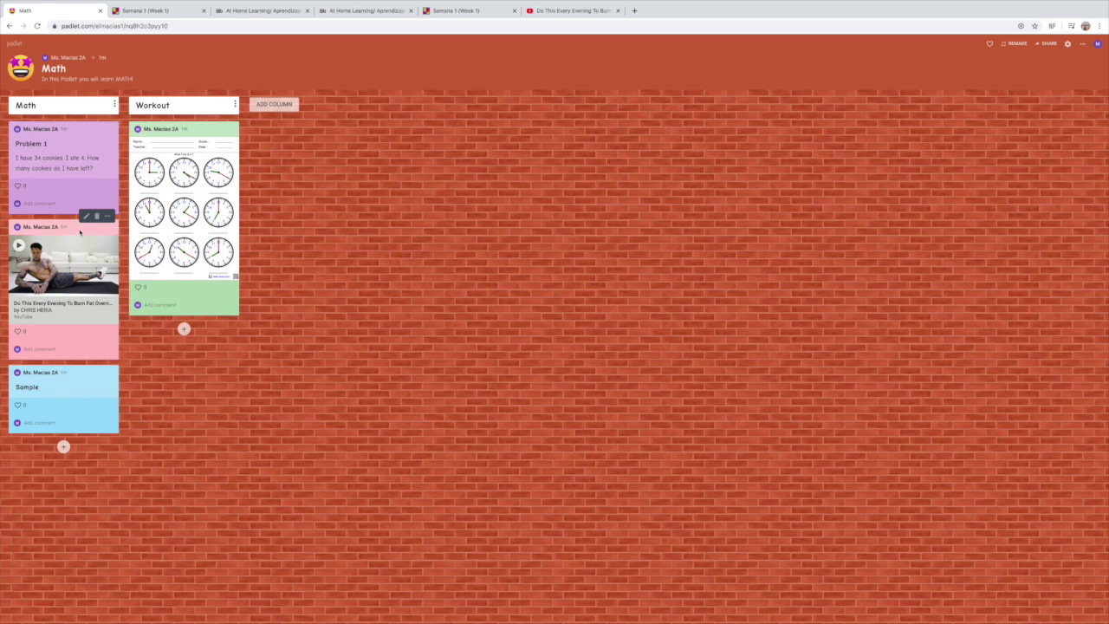
left_click_drag(80, 231, 201, 337)
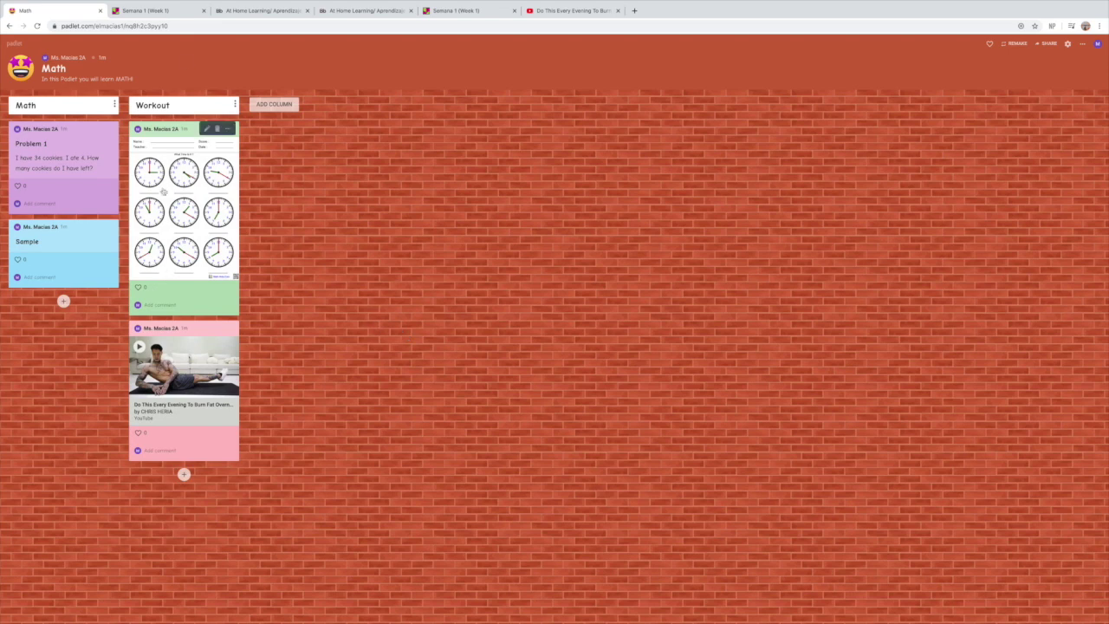
Add two more columns named "Science" and "Reading"
left_click(263, 107)
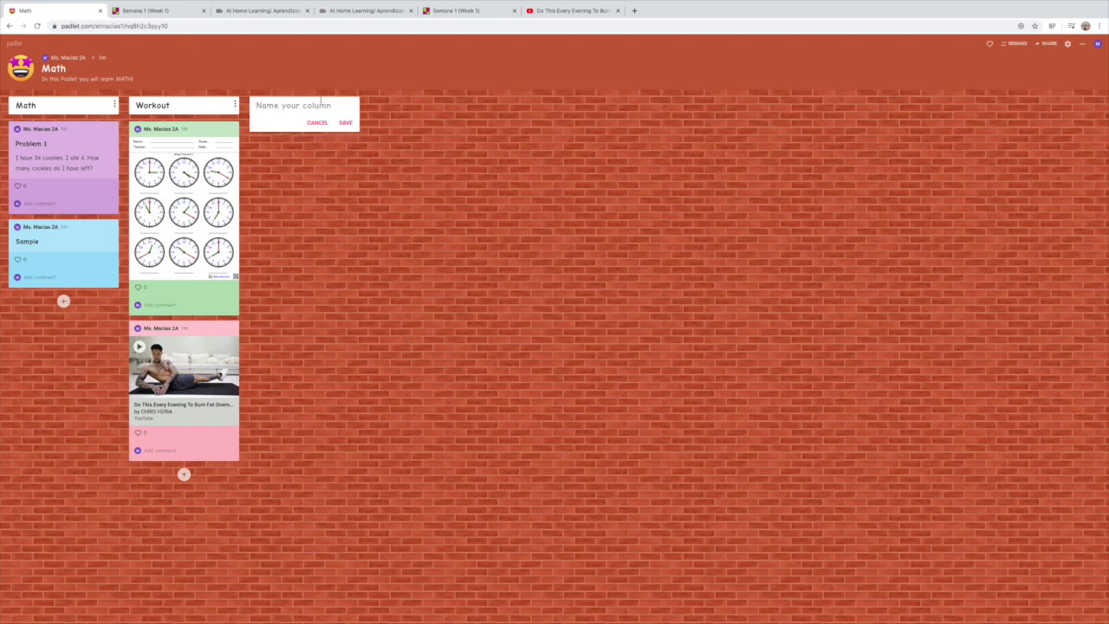
type("Science")
left_click(345, 122)
left_click(396, 105)
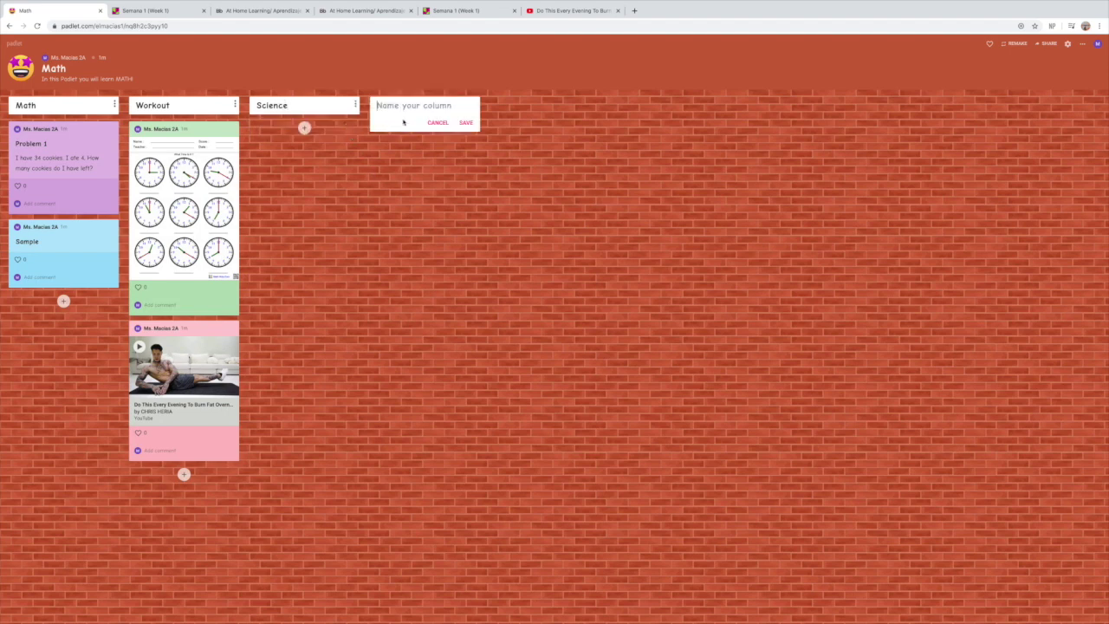
type("Reading")
left_click(465, 122)
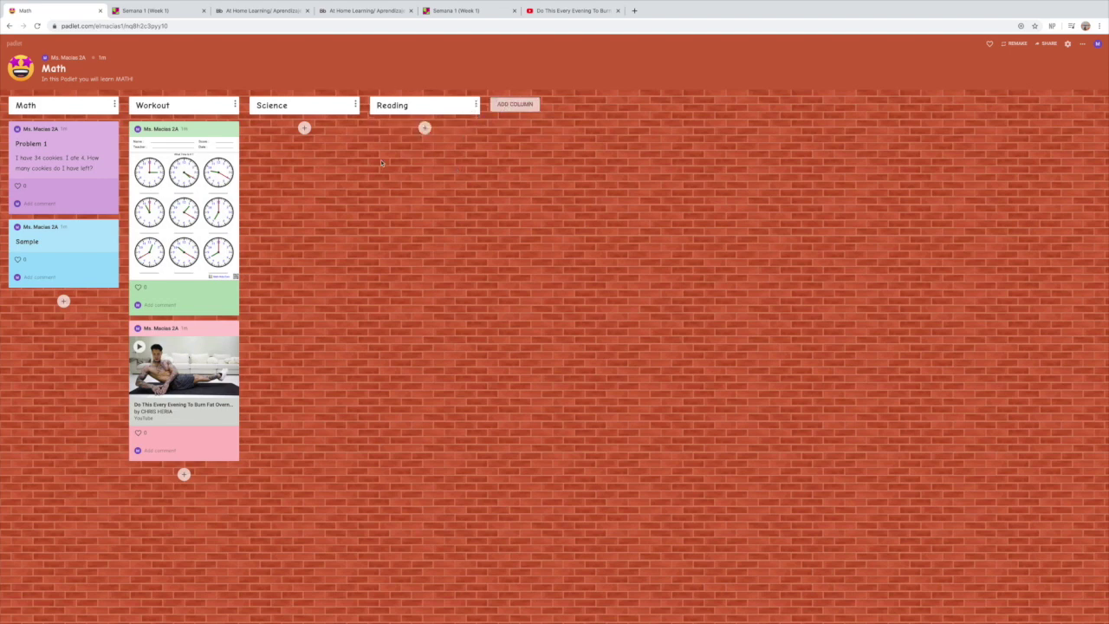
left_click(304, 128)
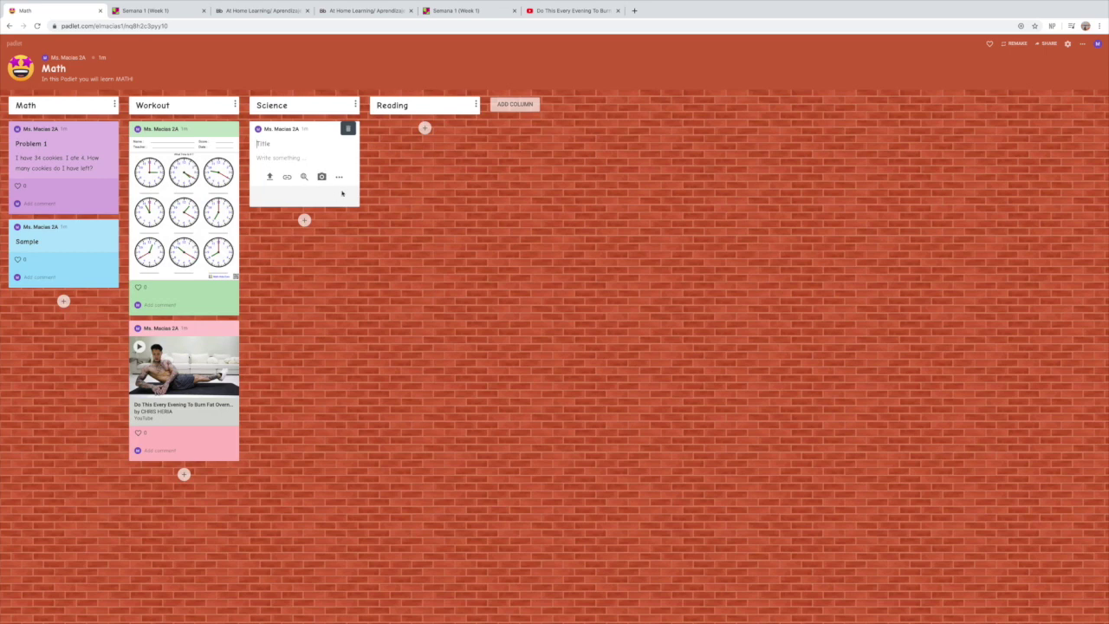
left_click(425, 127)
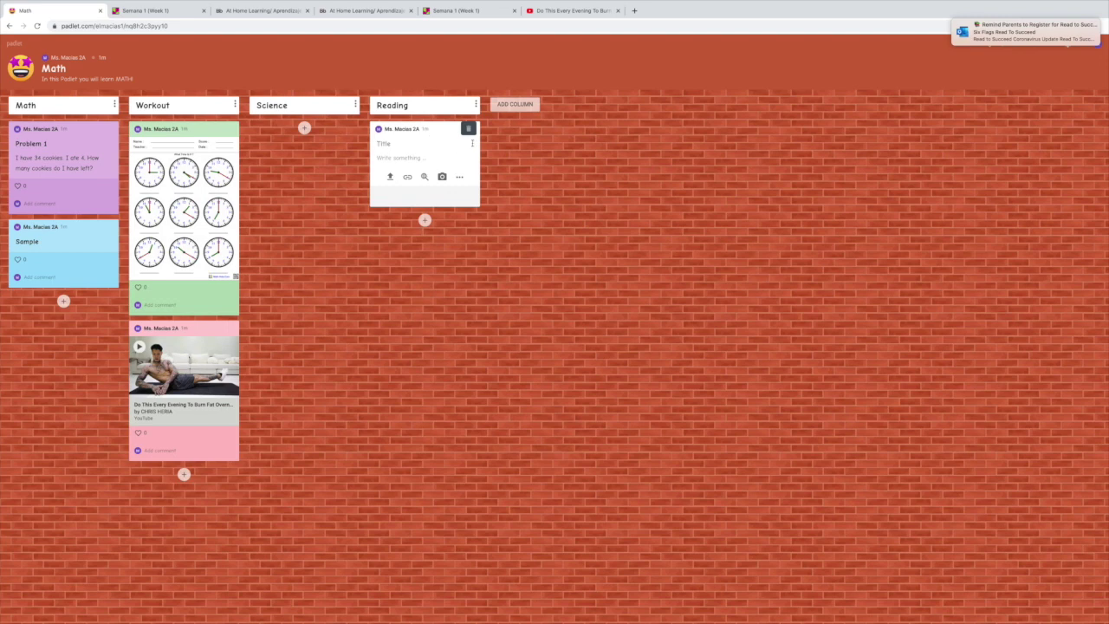
left_click(468, 128)
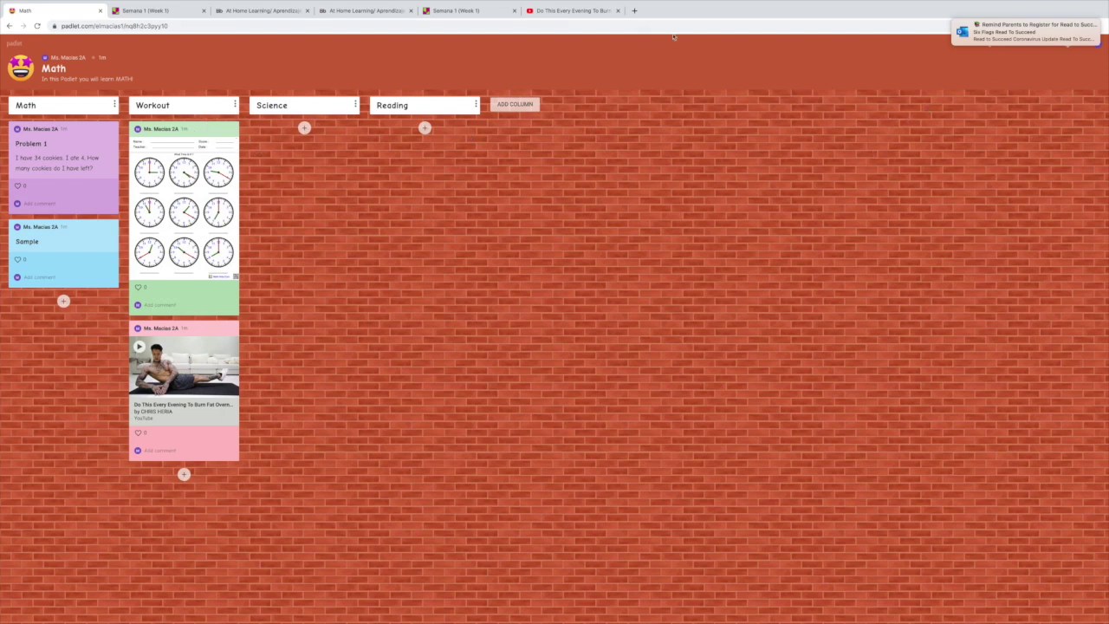
Review the other formats available for the padlet, keeping the Shelf layout
left_click(1084, 46)
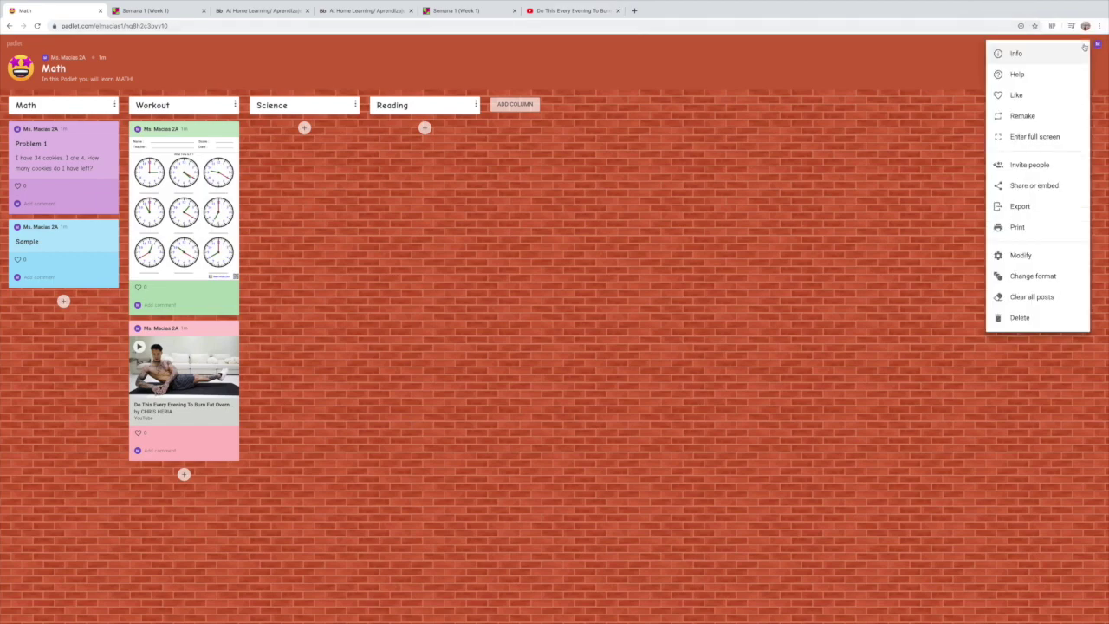
left_click(1058, 275)
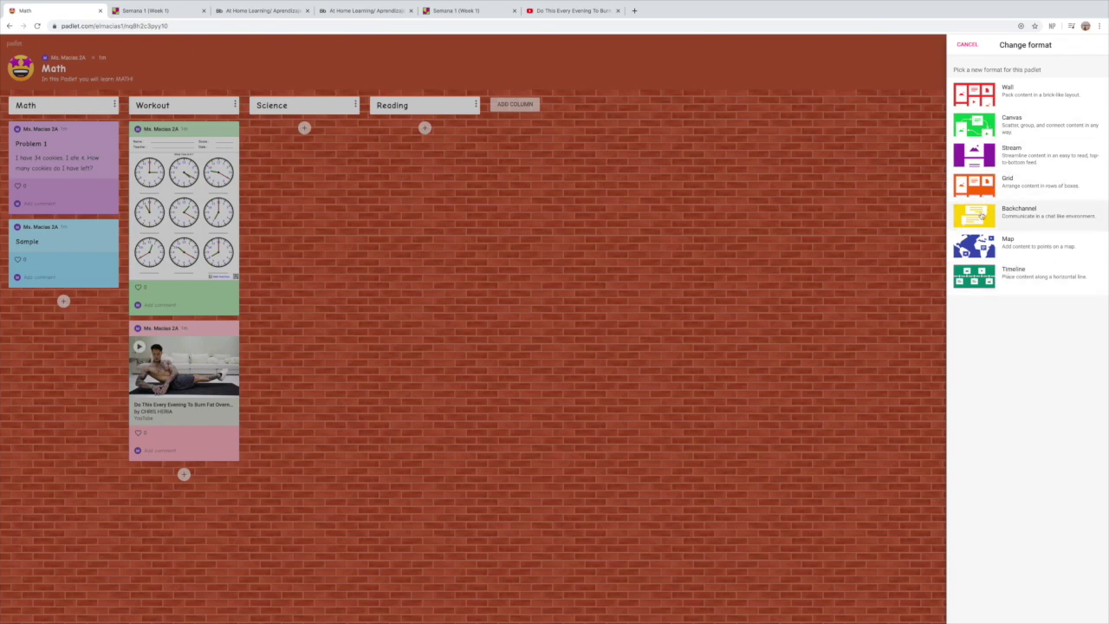
left_click(966, 45)
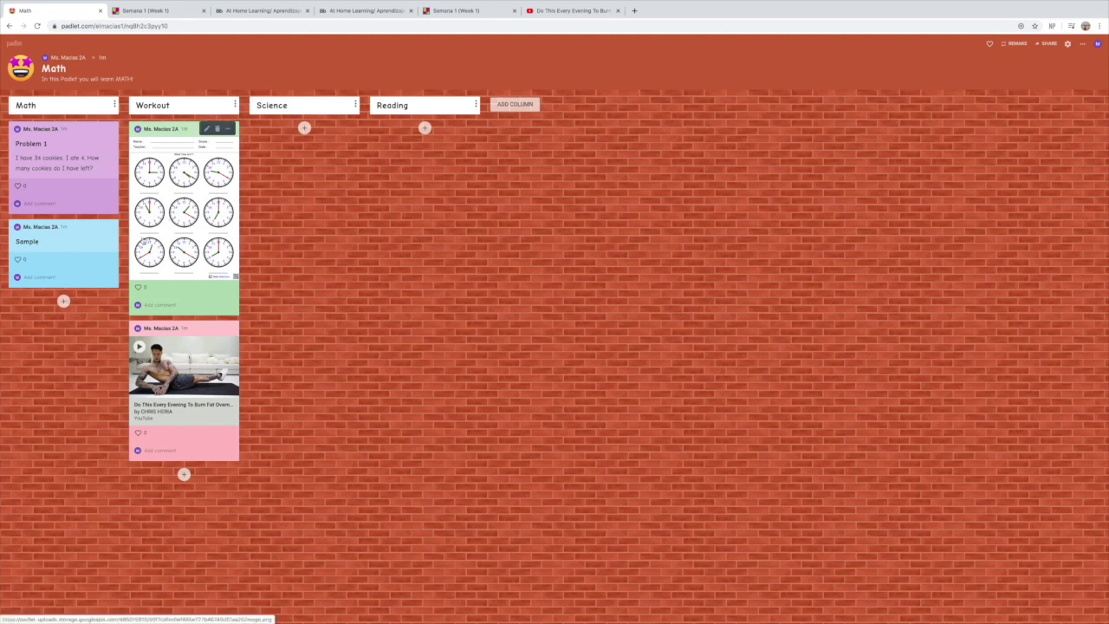
Look over the padlet's sharing settings, including members, privacy, link sharing and export options
mouse_move(64, 225)
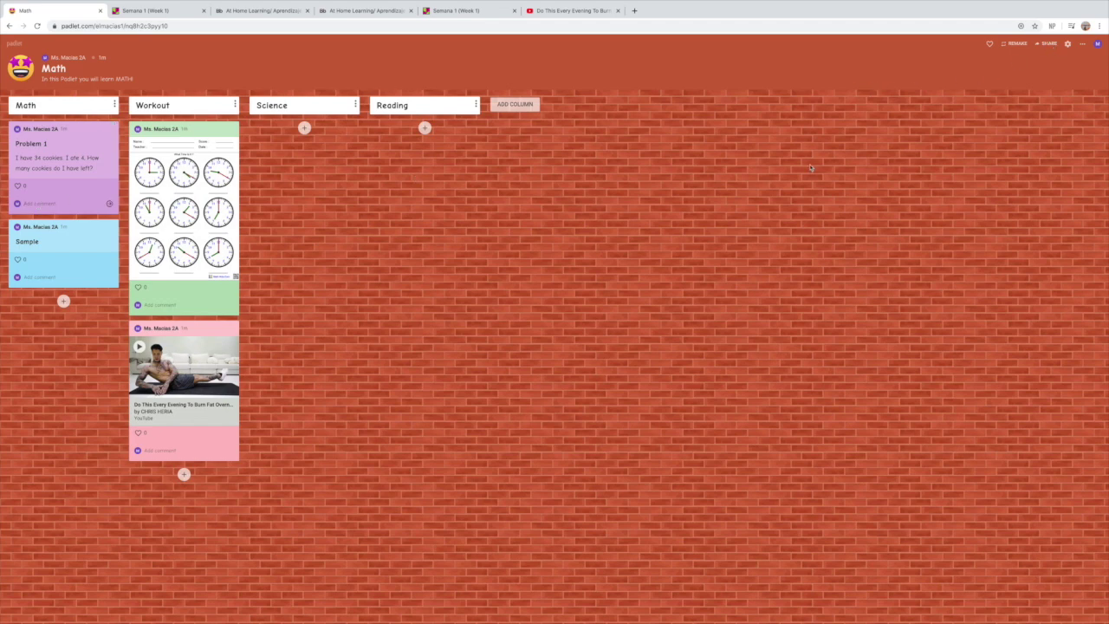
left_click(1047, 44)
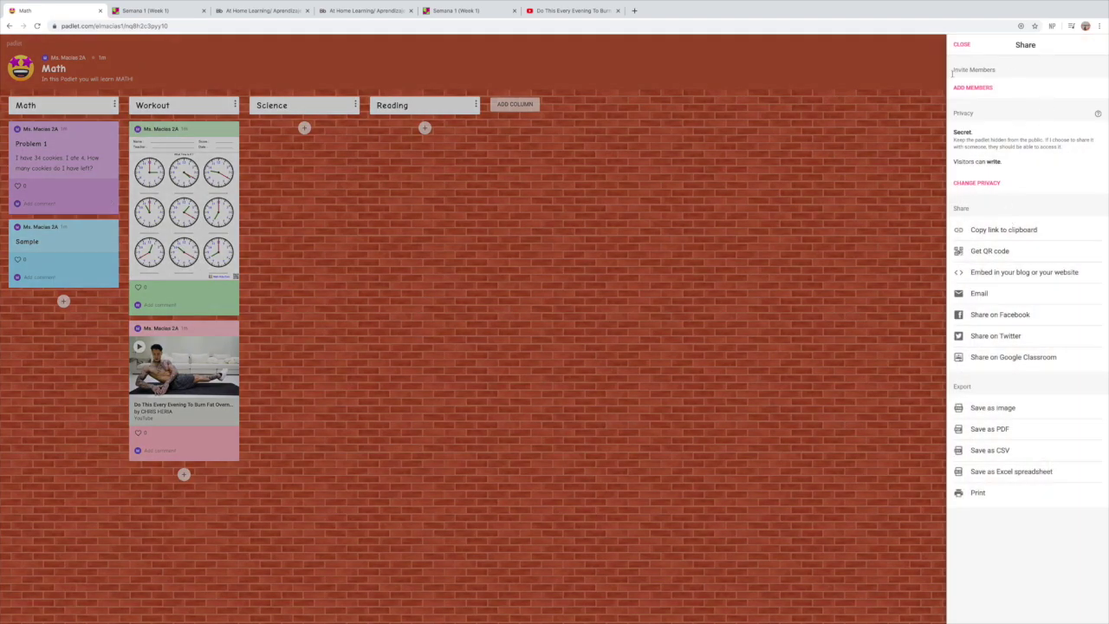
left_click(889, 104)
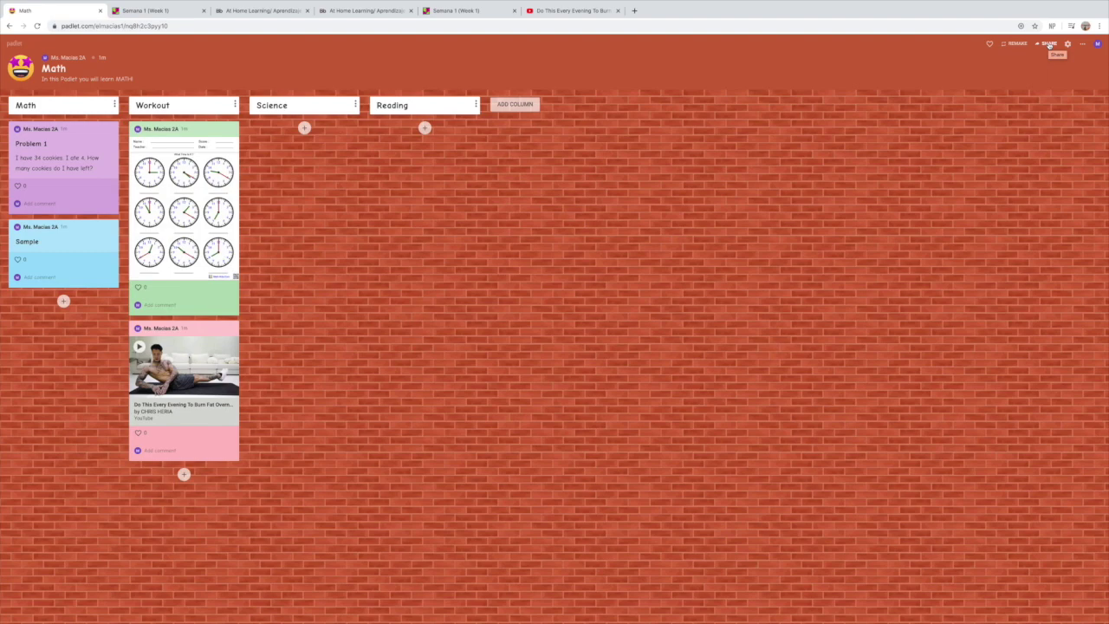
left_click(1050, 45)
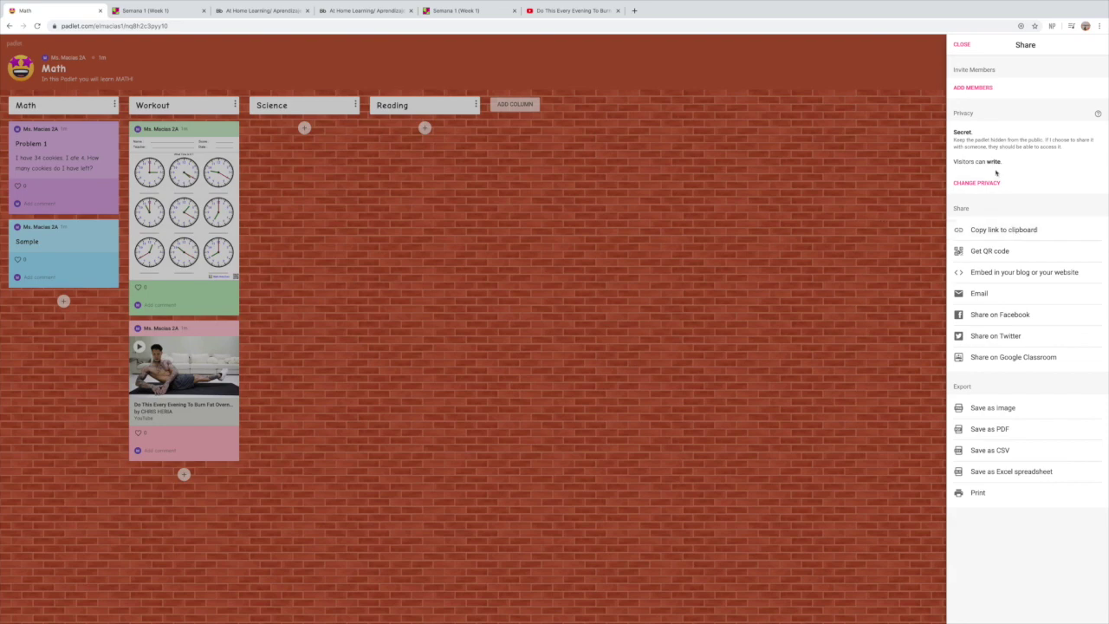
left_click(927, 159)
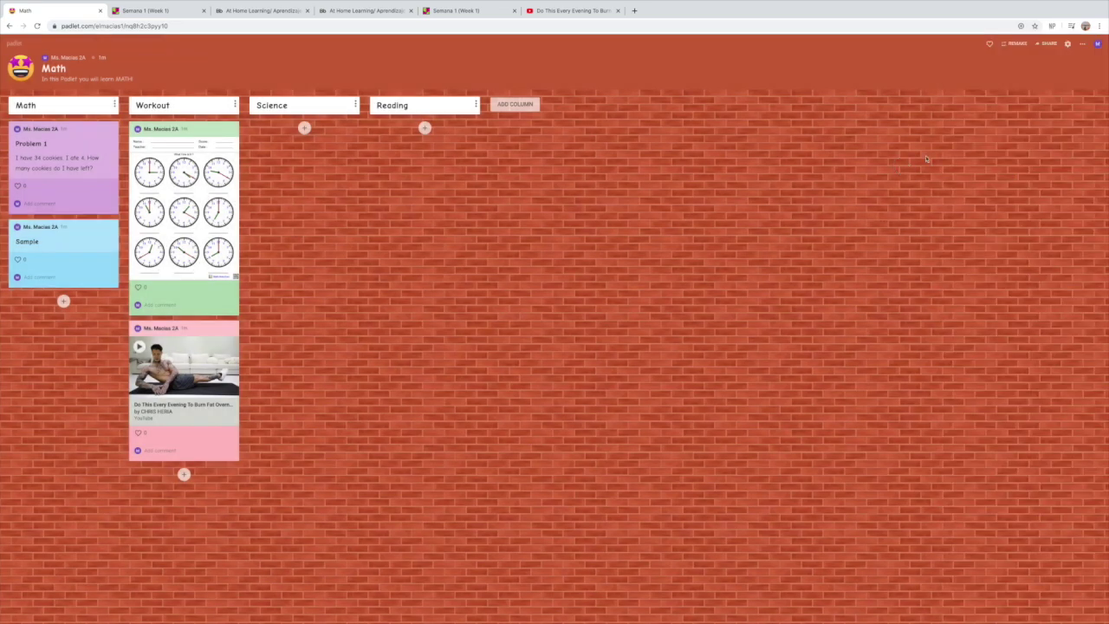
Switch the padlet's visitor permissions to Can read and back to Can write, and recheck the sharing options
left_click(1049, 43)
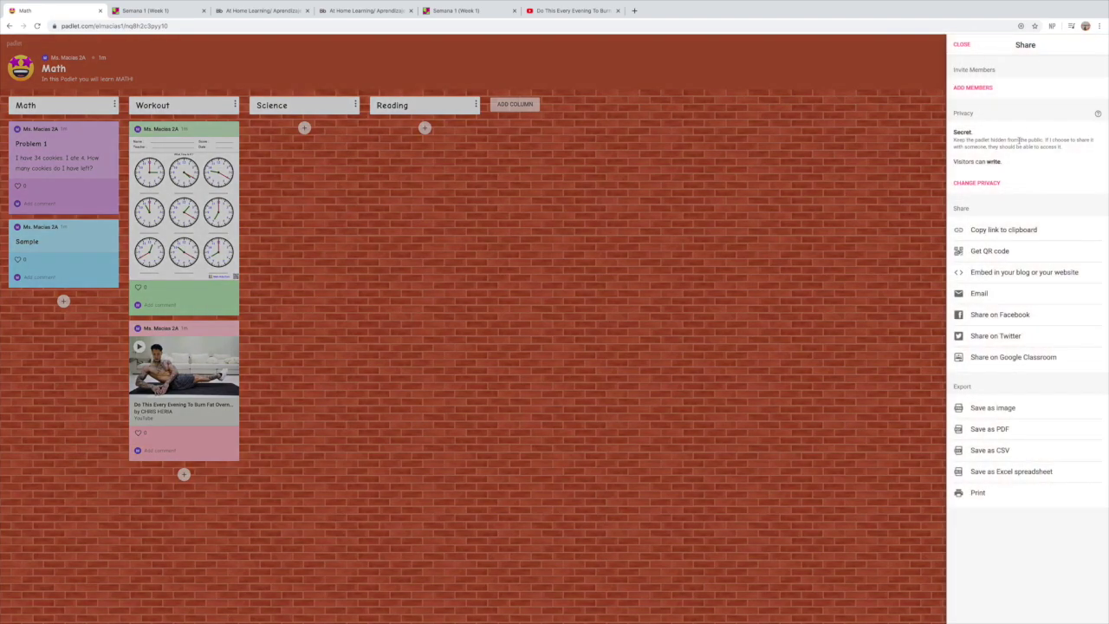
left_click(989, 186)
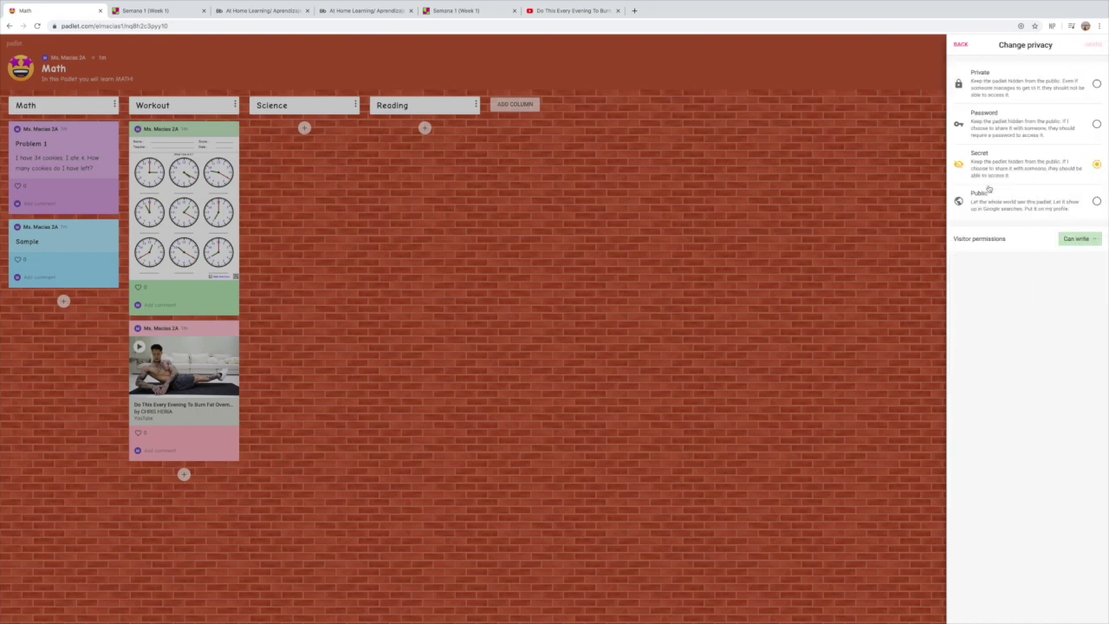
left_click(1098, 242)
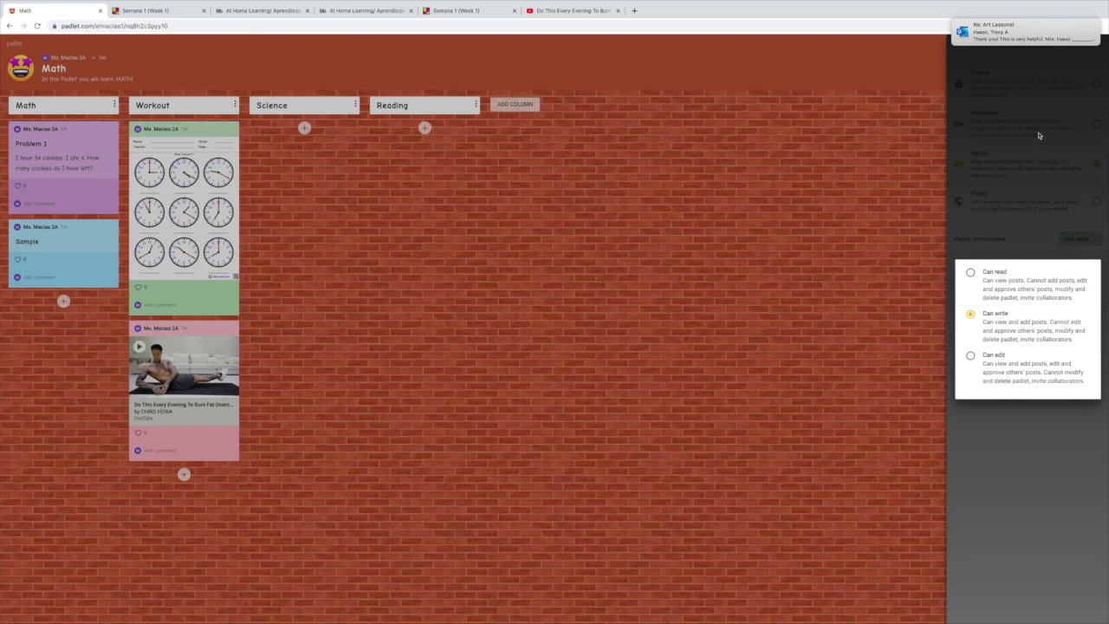
left_click(971, 273)
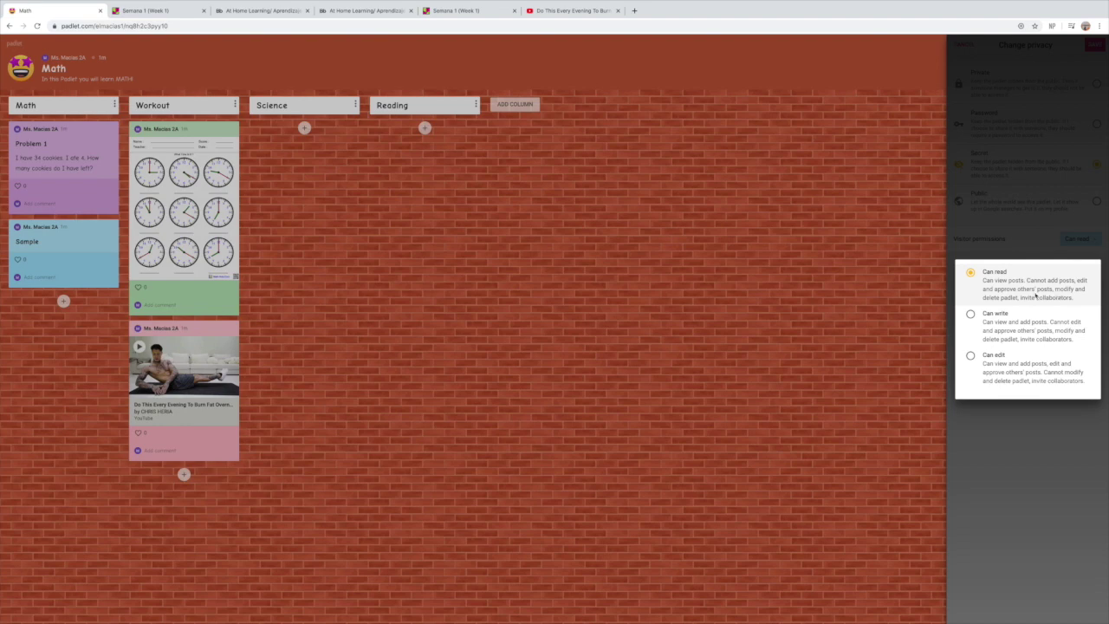
left_click(977, 320)
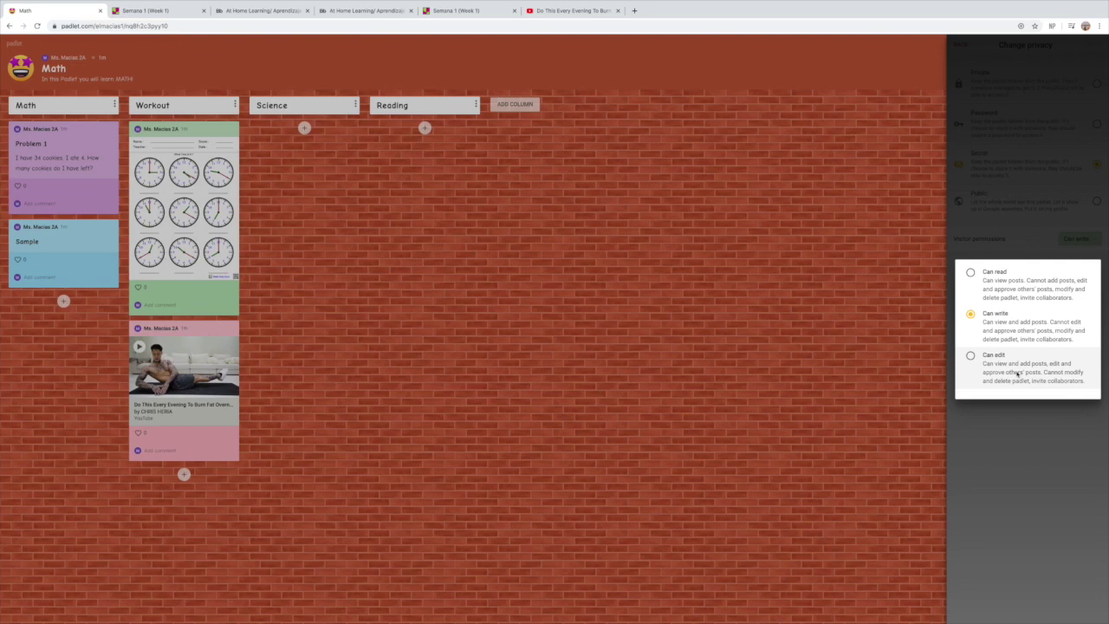
left_click(1005, 442)
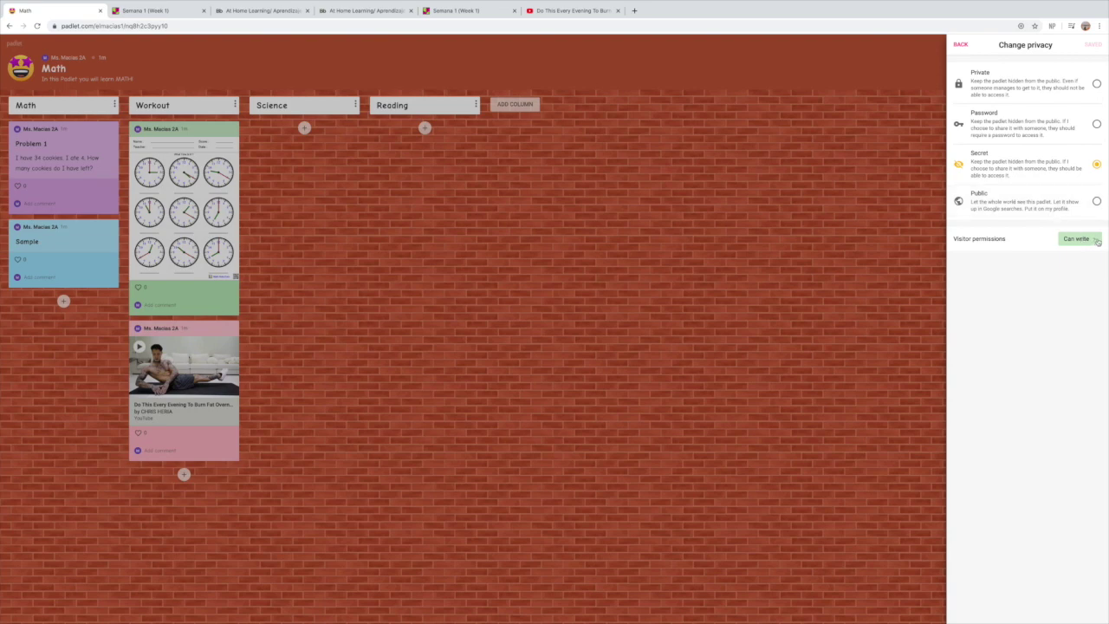
left_click(962, 45)
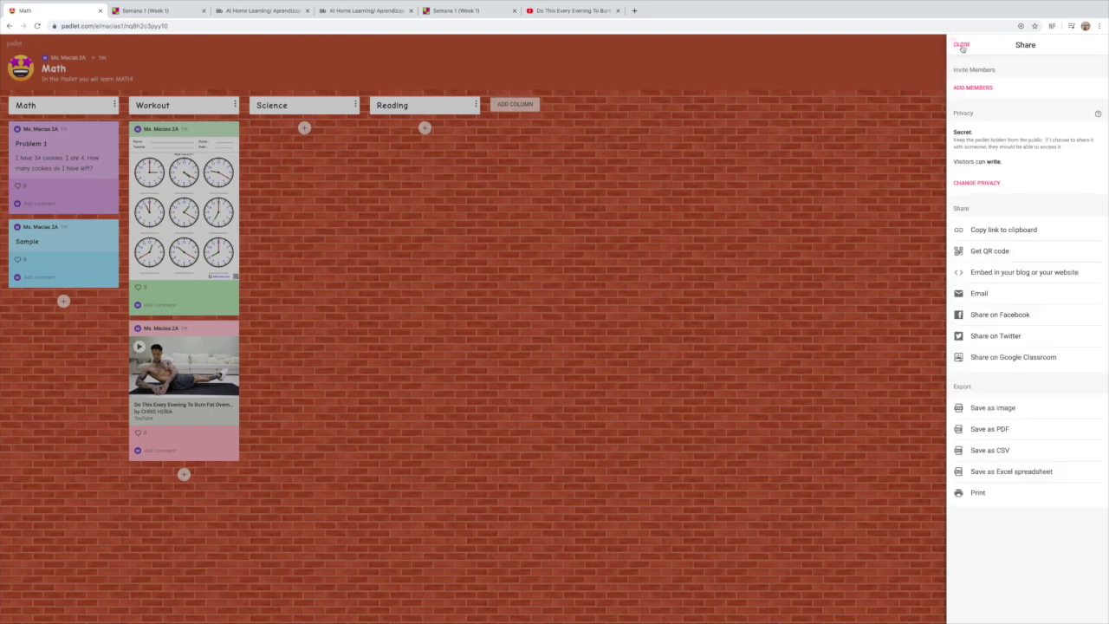
left_click(962, 45)
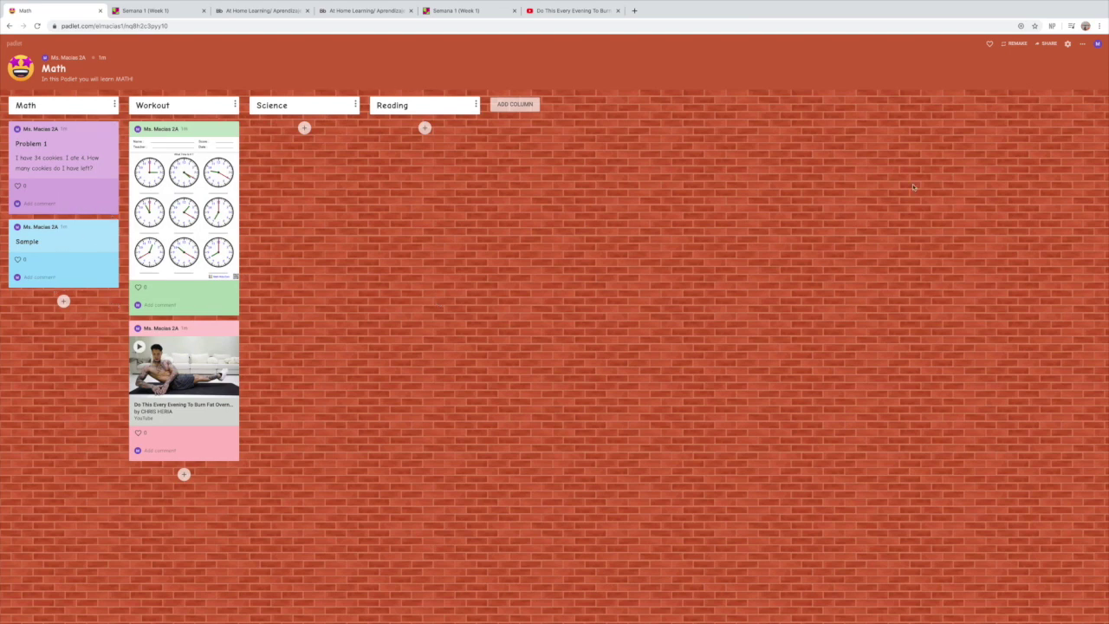
left_click(1046, 45)
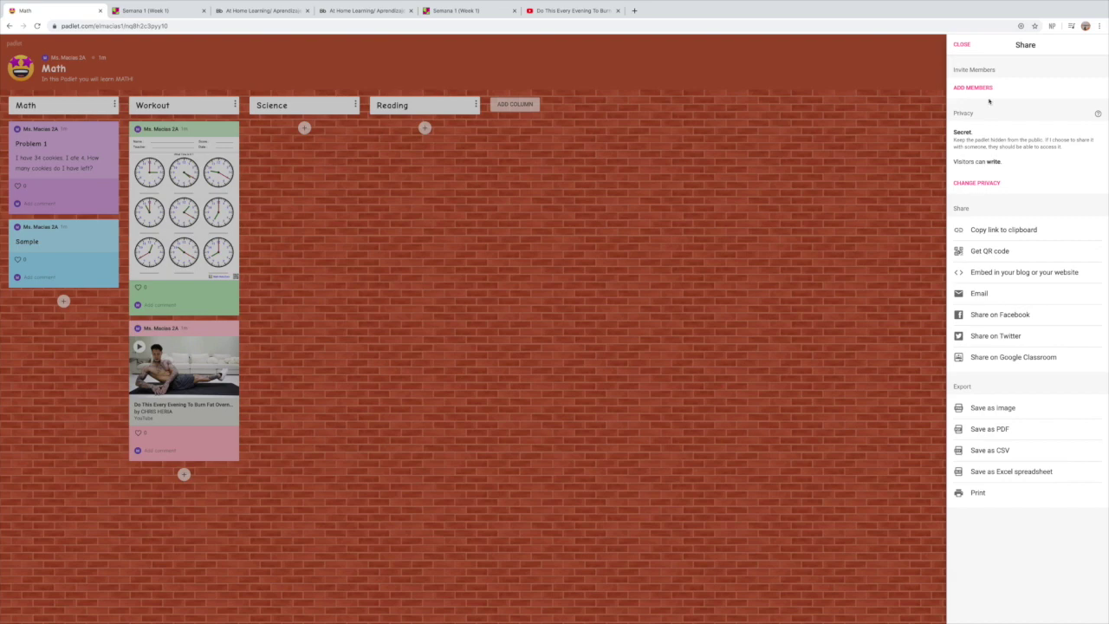
left_click(964, 45)
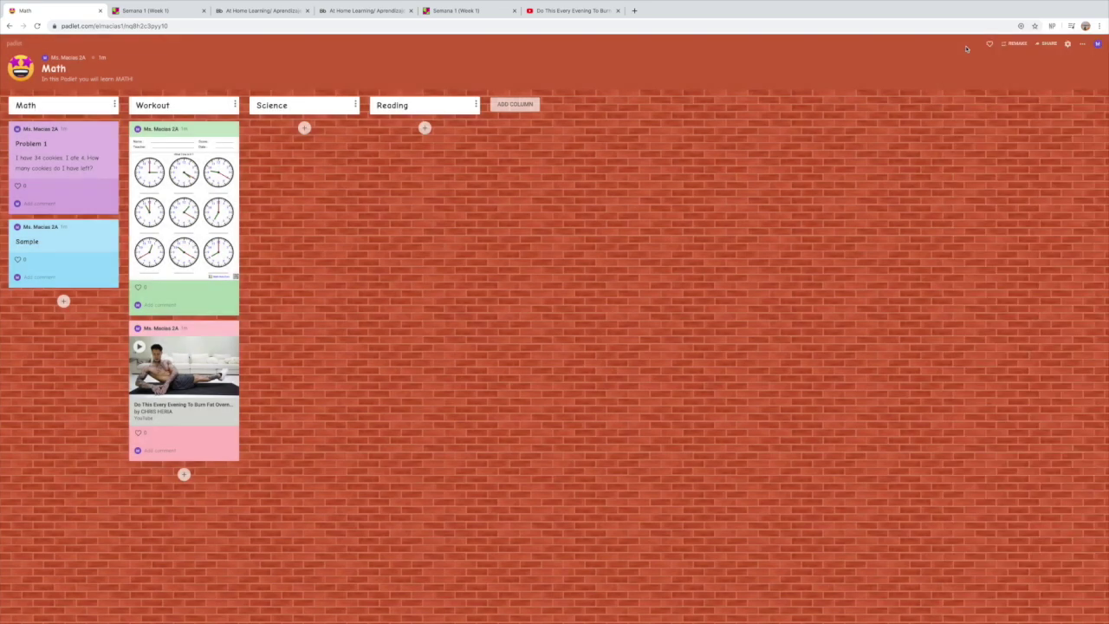